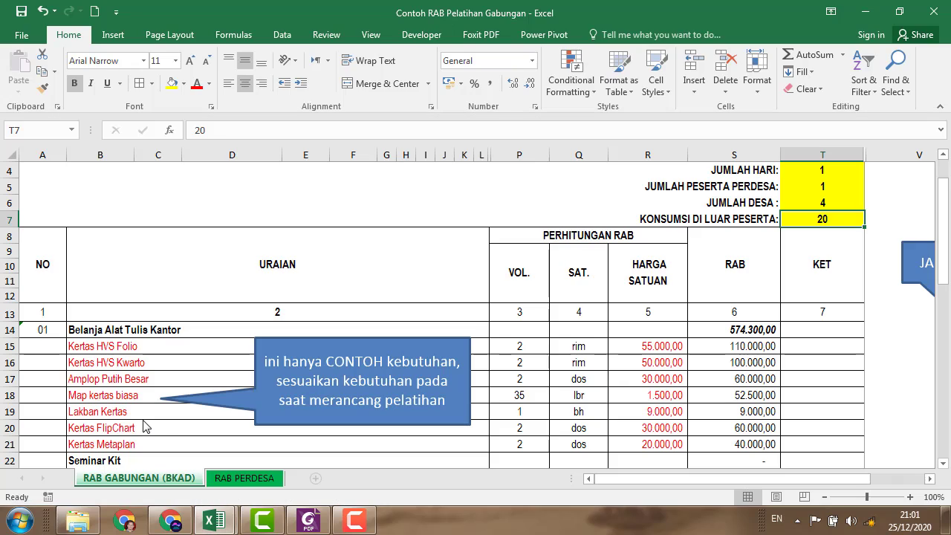
Consult the highlighted capacity-building clause in PERMENDESA 13 TAHUN 2020 in Foxit PhantomPDF, then return to the Contoh RAB Pelatihan Gabungan workbook in Excel.
{"action": "left_click", "coordinate": [520, 310]}
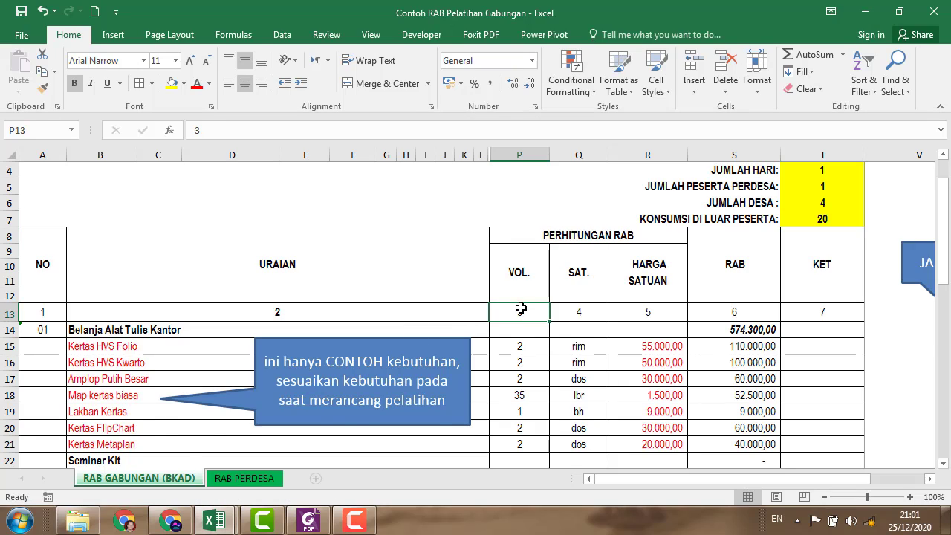
{"action": "scroll", "coordinate": [525, 323], "scroll_direction": "up", "scroll_amount": 1}
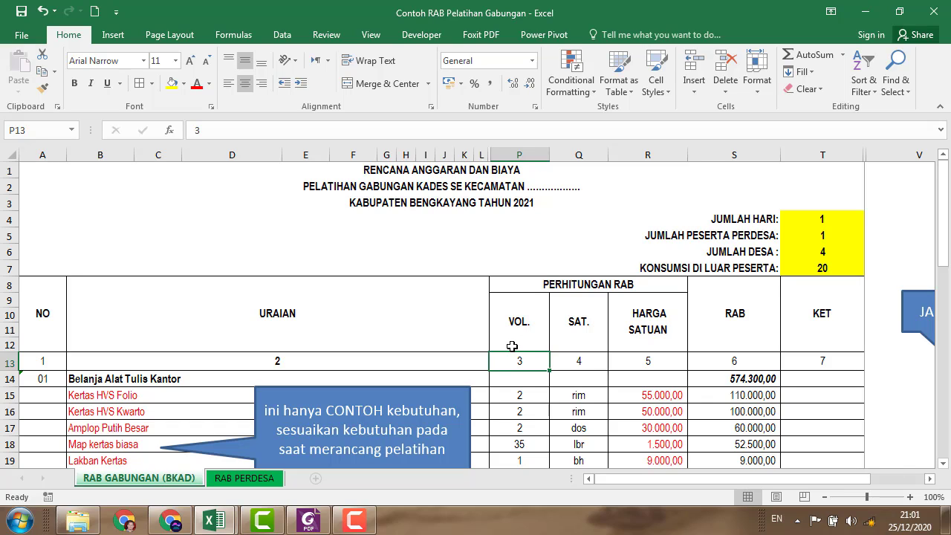
{"action": "left_click", "coordinate": [308, 520]}
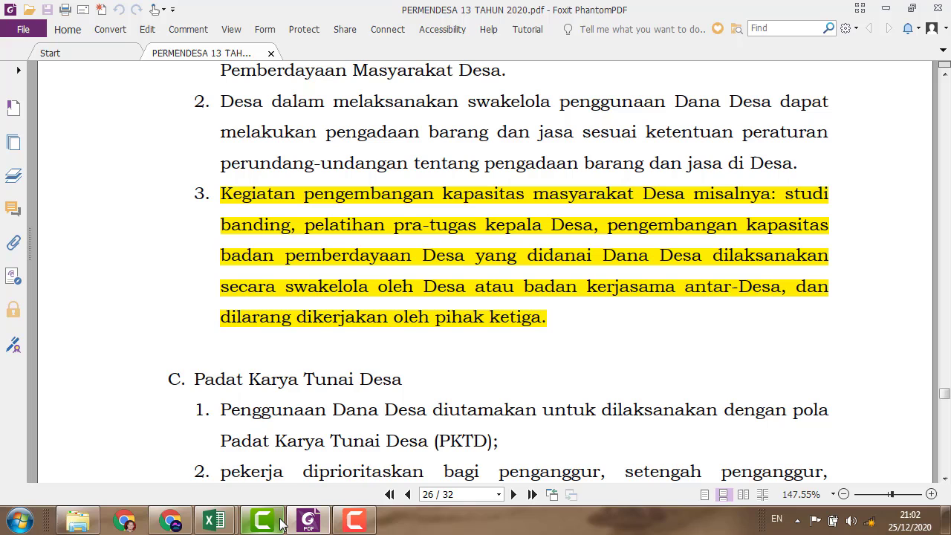
{"action": "mouse_move", "coordinate": [215, 520]}
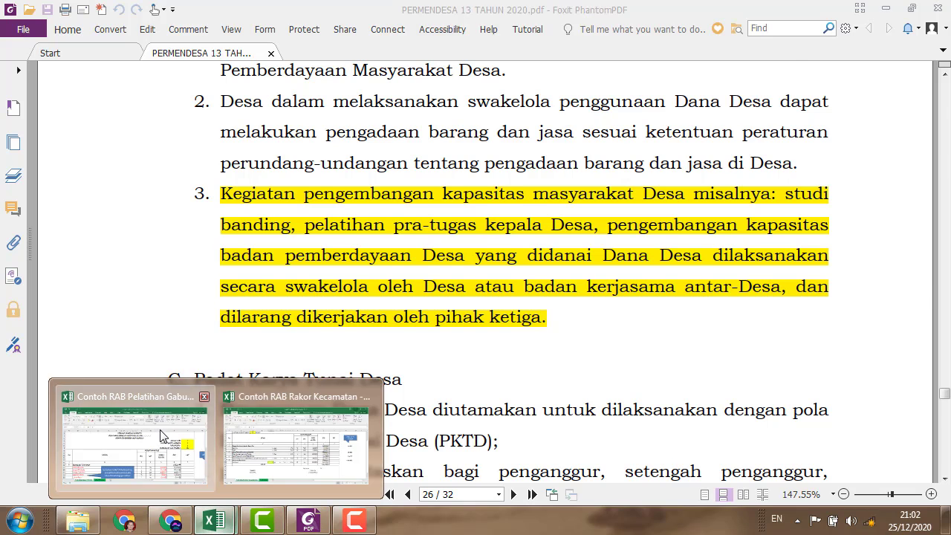
{"action": "left_click", "coordinate": [197, 428]}
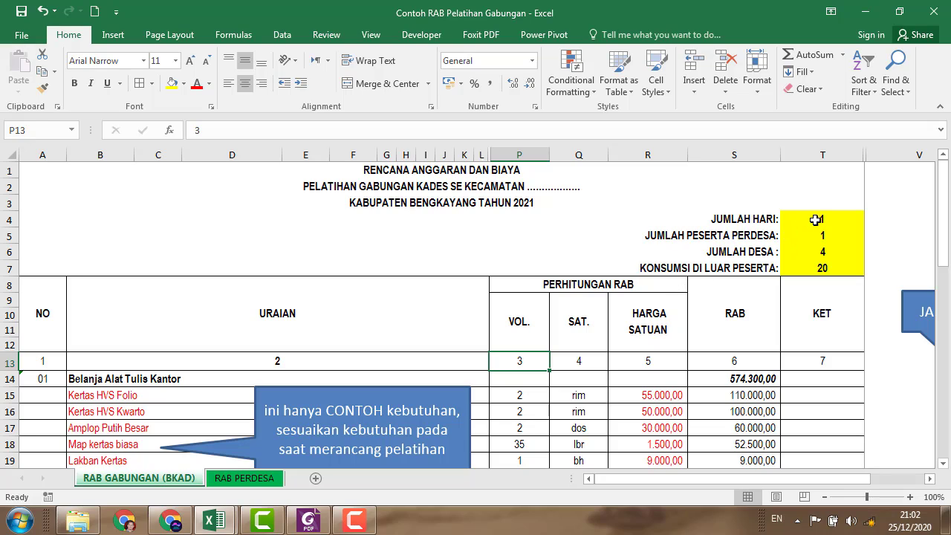
Review the yellow input cells for Jumlah Hari, Jumlah Peserta Perdesa, Jumlah Desa and Konsumsi di Luar Peserta.
{"action": "left_click", "coordinate": [815, 220]}
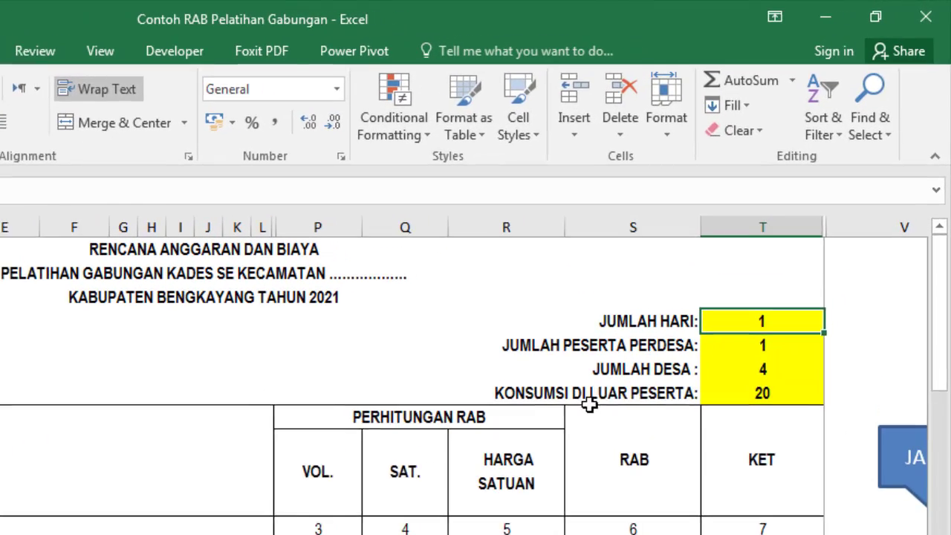
{"action": "left_click", "coordinate": [791, 353]}
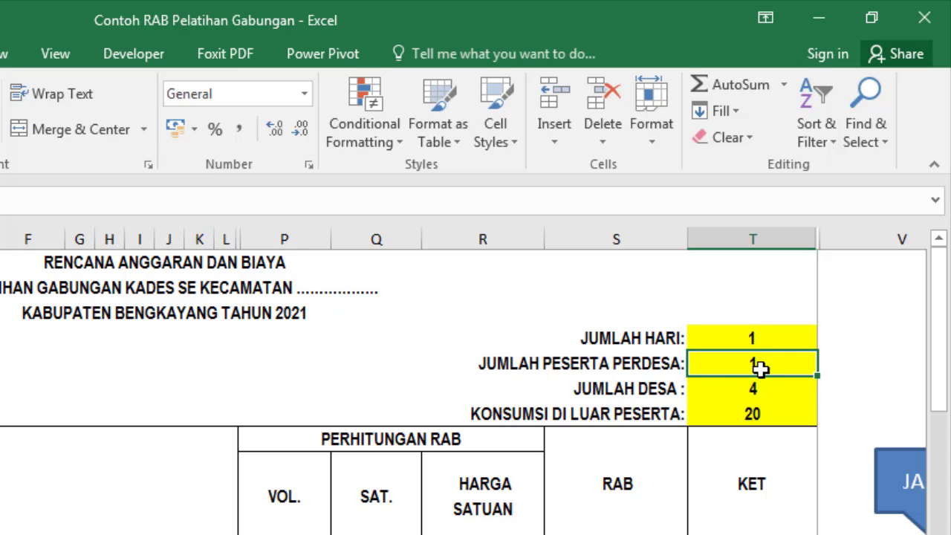
{"action": "left_click", "coordinate": [737, 394]}
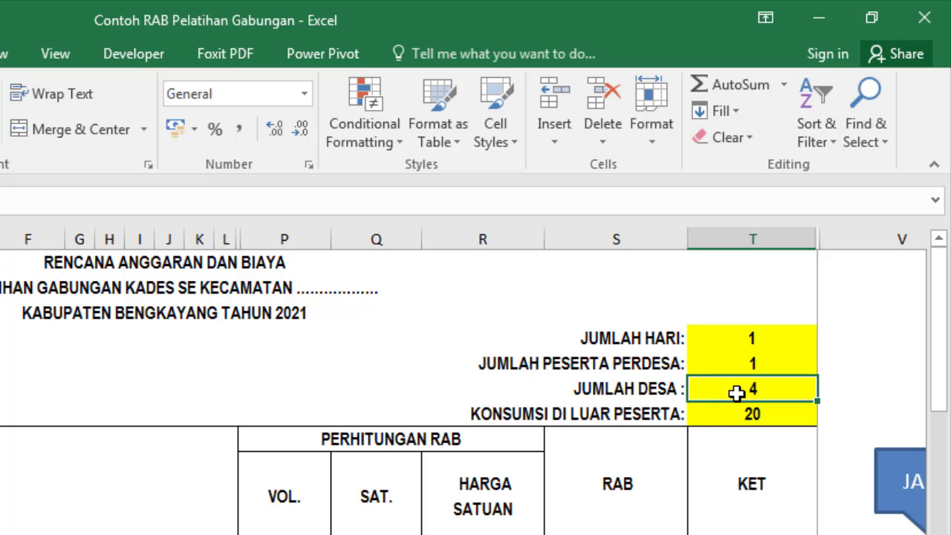
{"action": "left_click", "coordinate": [706, 414]}
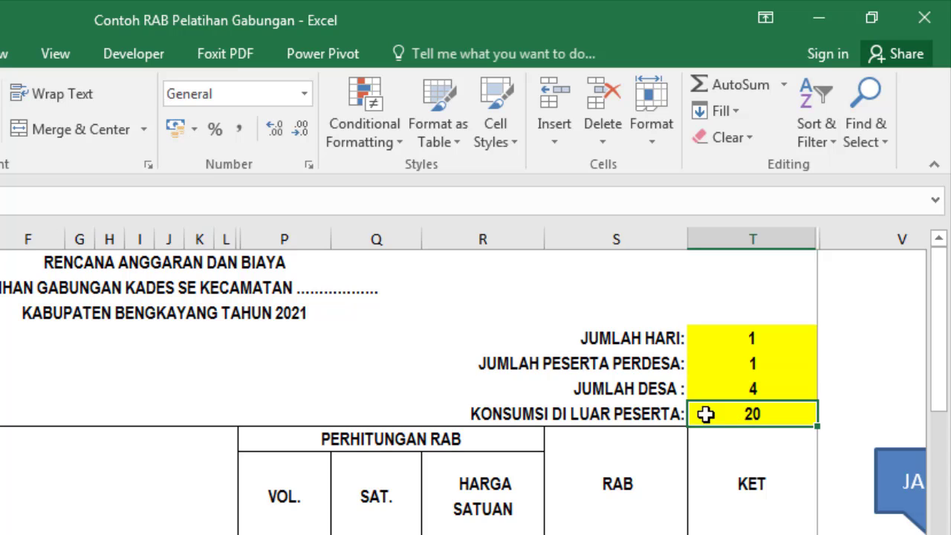
{"action": "left_click", "coordinate": [569, 417]}
Set the Konsumsi di Luar Peserta value in T7 to 15.
{"action": "left_click", "coordinate": [734, 414]}
{"action": "type", "text": "20"}
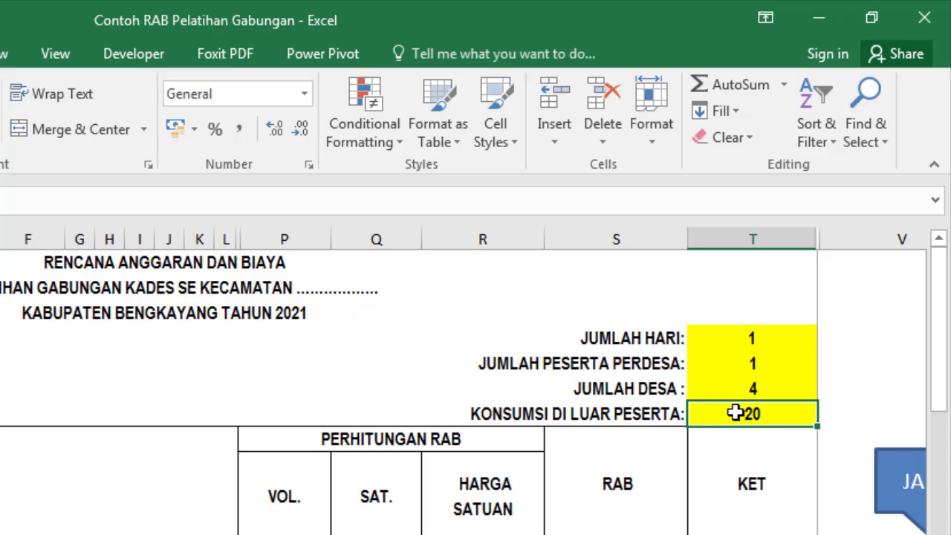
{"action": "left_click", "coordinate": [740, 397]}
{"action": "left_click", "coordinate": [740, 411]}
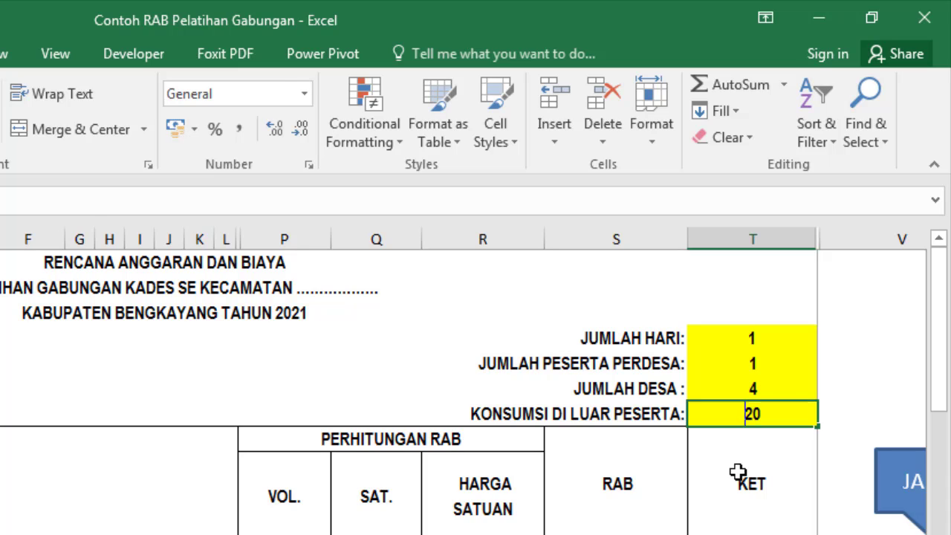
{"action": "type", "text": "15"}
{"action": "left_click", "coordinate": [730, 388]}
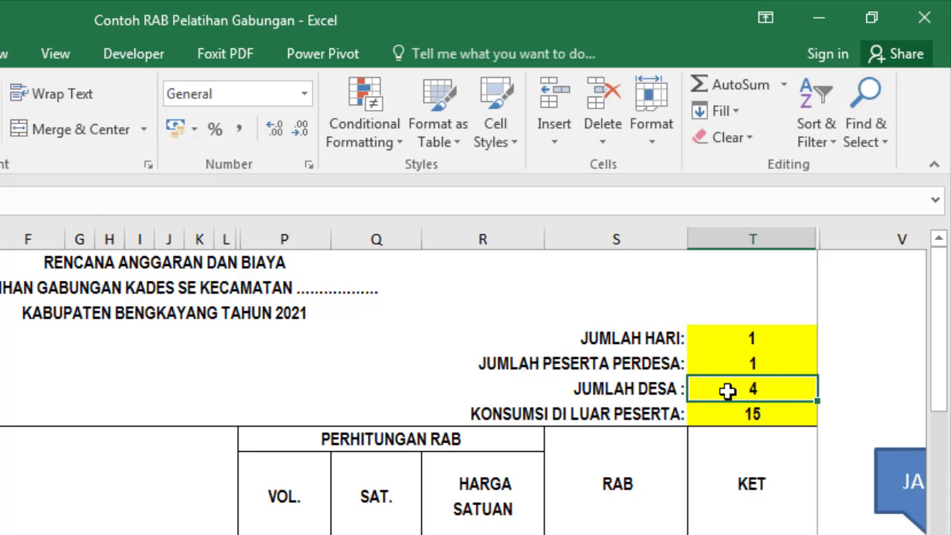
{"action": "left_click", "coordinate": [718, 415]}
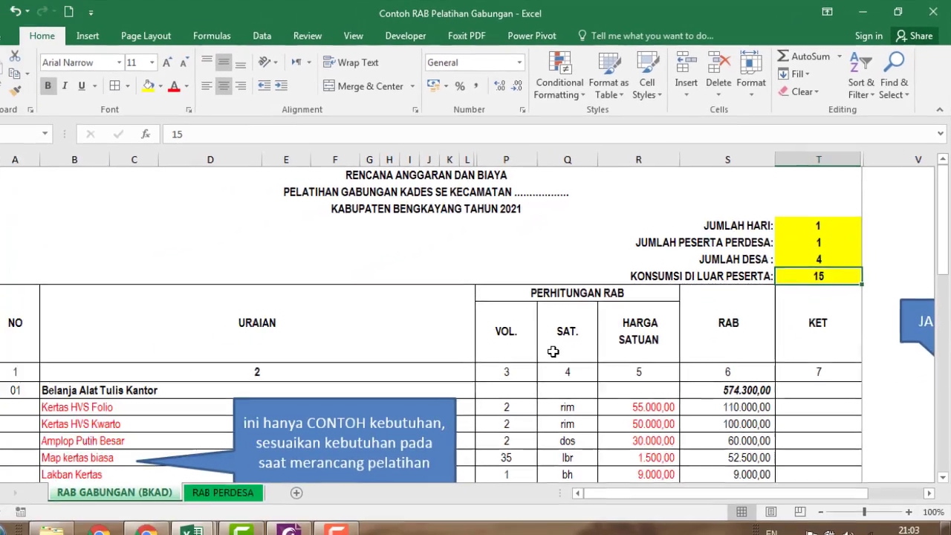
Examine the Belanja Alat Tulis Kantor items, including their volumes, units and unit prices.
{"action": "scroll", "coordinate": [268, 524], "scroll_direction": "down", "scroll_amount": 2}
{"action": "left_click", "coordinate": [128, 298]}
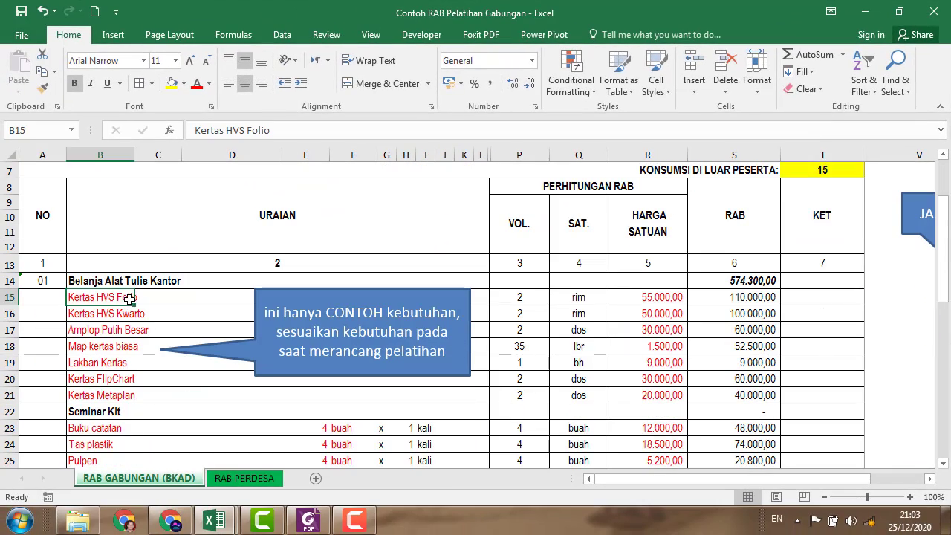
{"action": "left_click", "coordinate": [115, 284]}
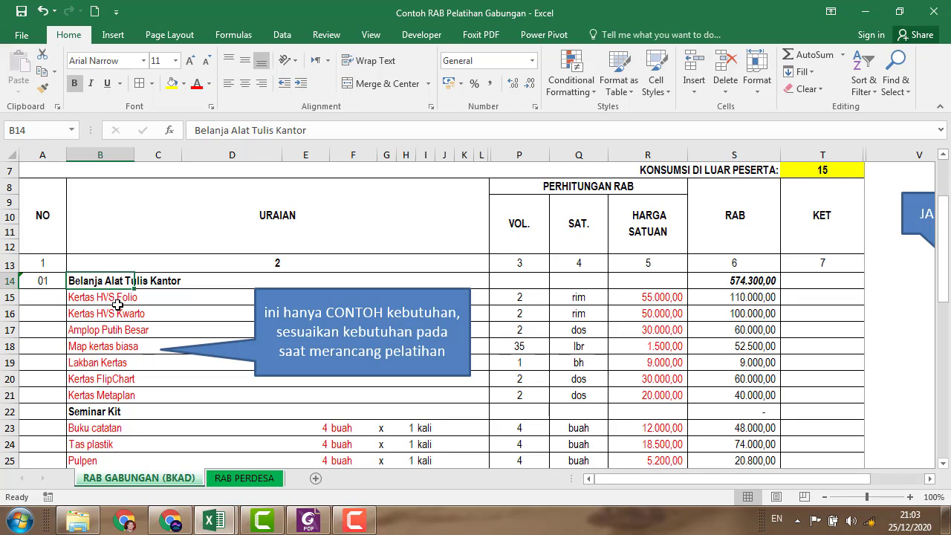
{"action": "left_click", "coordinate": [515, 301]}
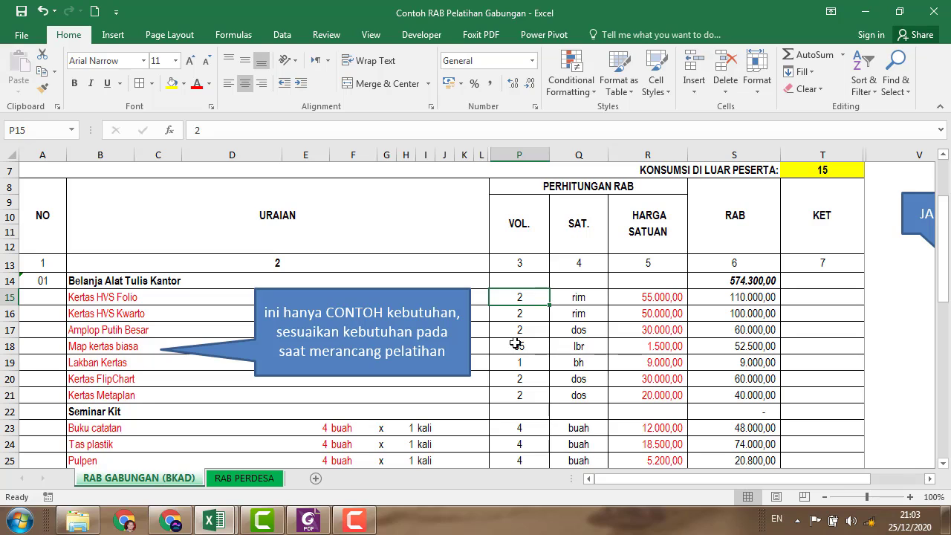
{"action": "left_click", "coordinate": [574, 299]}
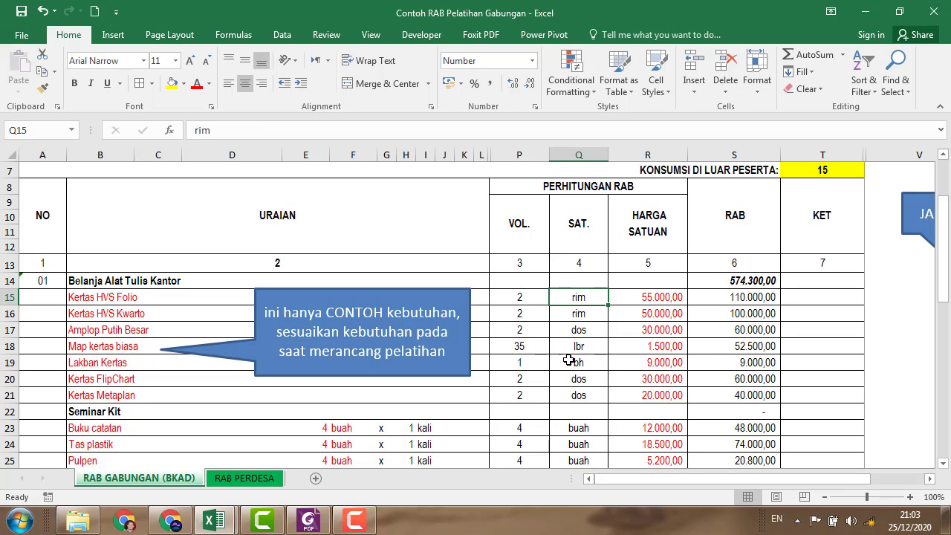
{"action": "left_click", "coordinate": [637, 298]}
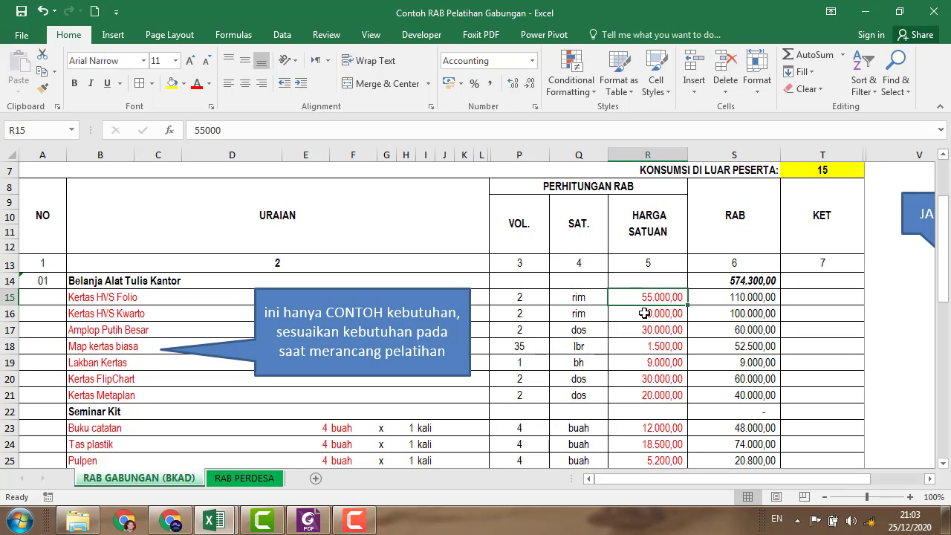
{"action": "left_click", "coordinate": [644, 313]}
{"action": "left_click", "coordinate": [644, 330]}
{"action": "left_click", "coordinate": [642, 347]}
{"action": "left_click", "coordinate": [640, 361]}
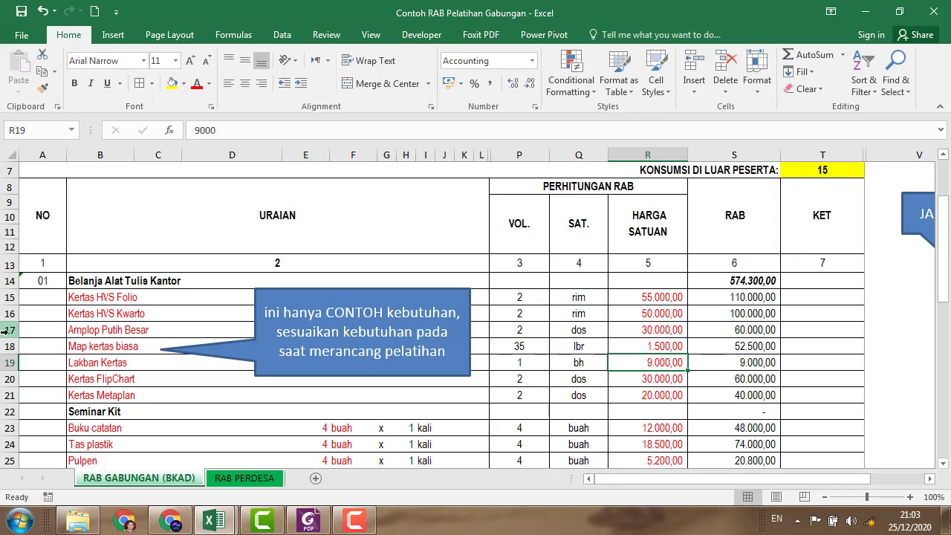
Delete the Amplop Putih Besar and Map kertas biasa rows, and undo the deletion.
{"action": "left_click_drag", "start_coordinate": [4, 331], "coordinate": [4, 350]}
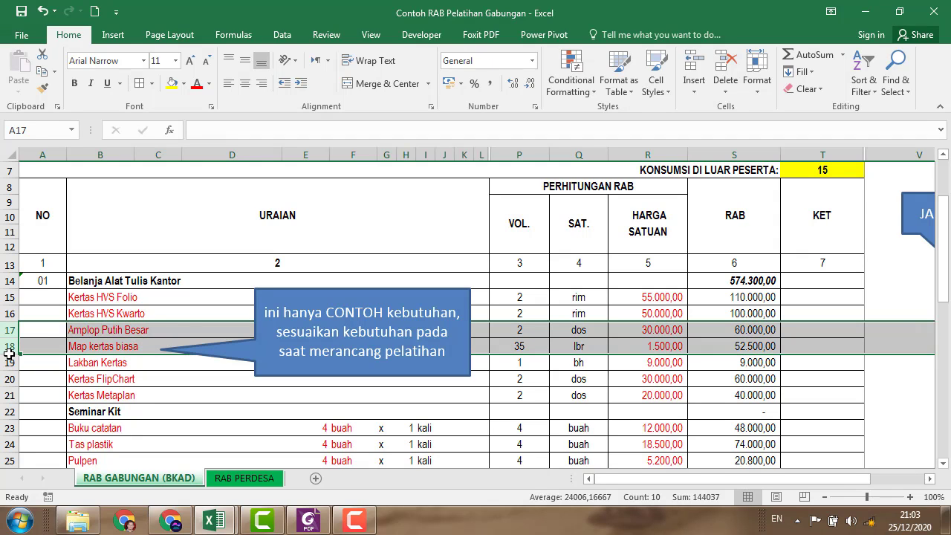
{"action": "left_click", "coordinate": [726, 70]}
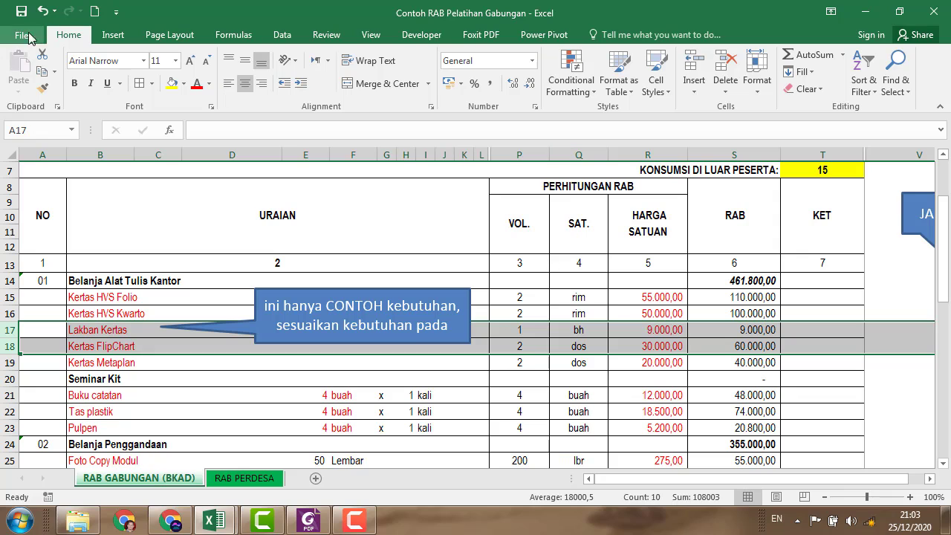
{"action": "key", "text": "ctrl+z"}
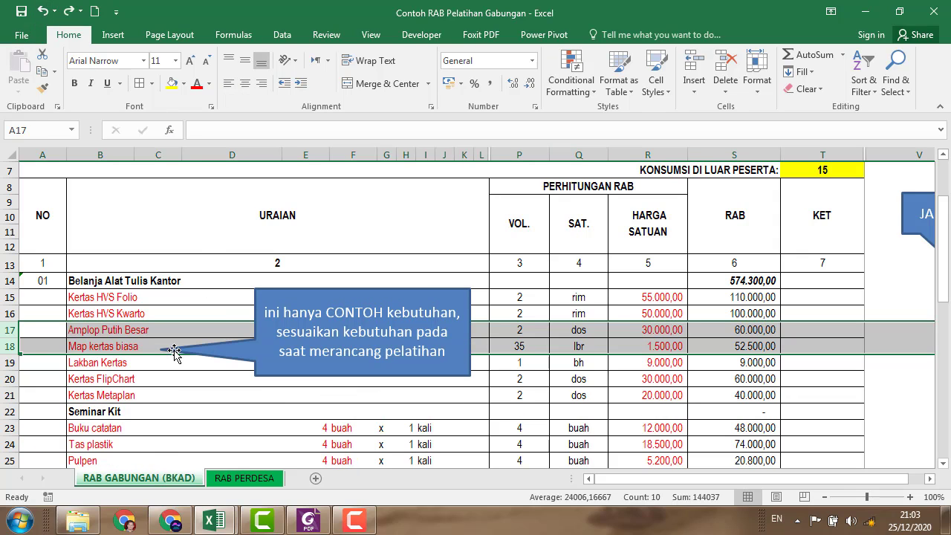
Insert a blank row above the Map kertas biasa item, and undo the insertion.
{"action": "left_click", "coordinate": [13, 347]}
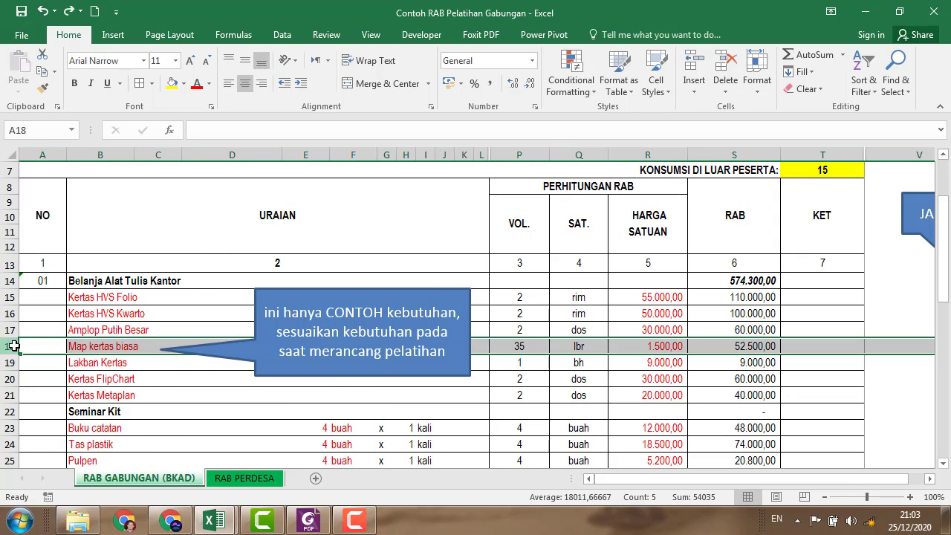
{"action": "left_click", "coordinate": [694, 68]}
{"action": "left_click", "coordinate": [95, 345]}
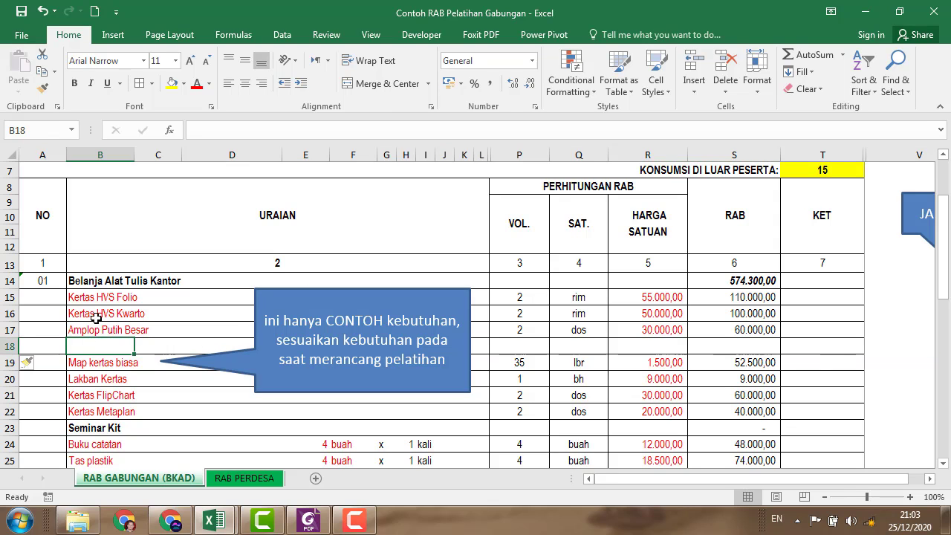
{"action": "left_click", "coordinate": [45, 11]}
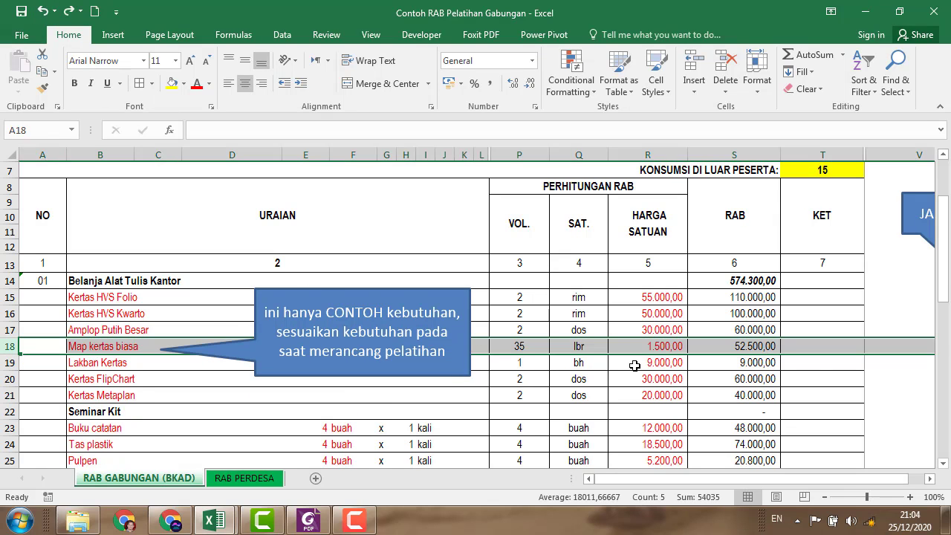
Examine the remaining cost items and trace the Paket Meeting Full Day person count and volume formulas to the Konsumsi di Luar Peserta input.
{"action": "scroll", "coordinate": [633, 356], "scroll_direction": "down", "scroll_amount": 3}
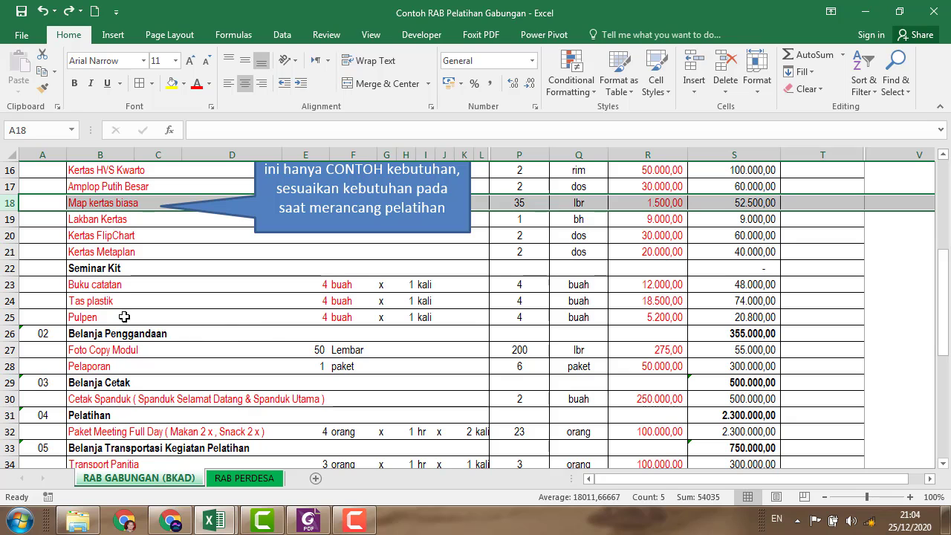
{"action": "scroll", "coordinate": [86, 292], "scroll_direction": "down", "scroll_amount": 4}
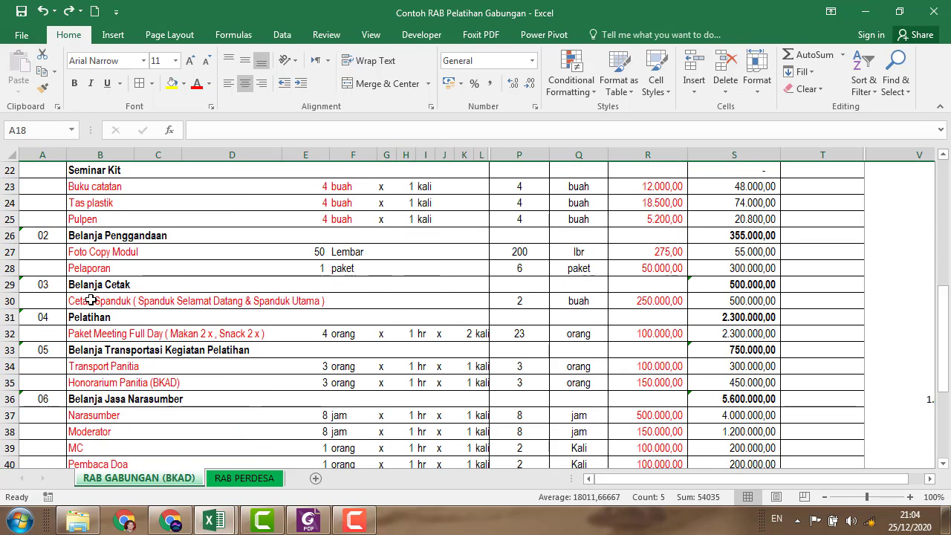
{"action": "scroll", "coordinate": [132, 325], "scroll_direction": "up", "scroll_amount": 1}
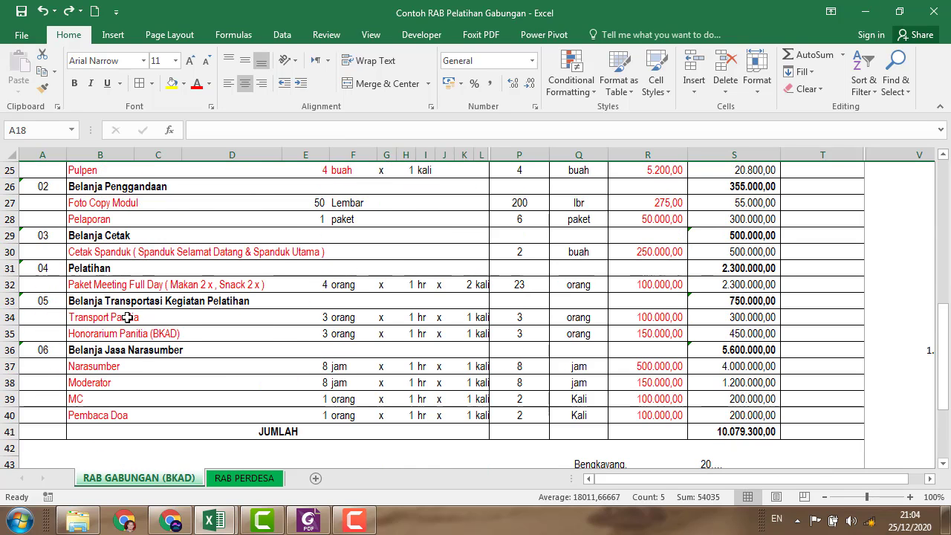
{"action": "left_click", "coordinate": [76, 285]}
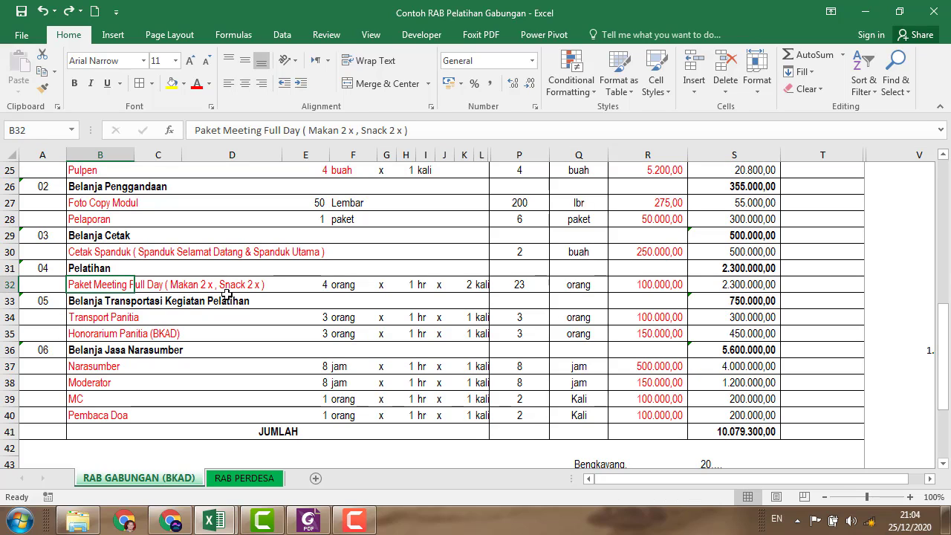
{"action": "left_click", "coordinate": [325, 287]}
{"action": "scroll", "coordinate": [537, 354], "scroll_direction": "up", "scroll_amount": 5}
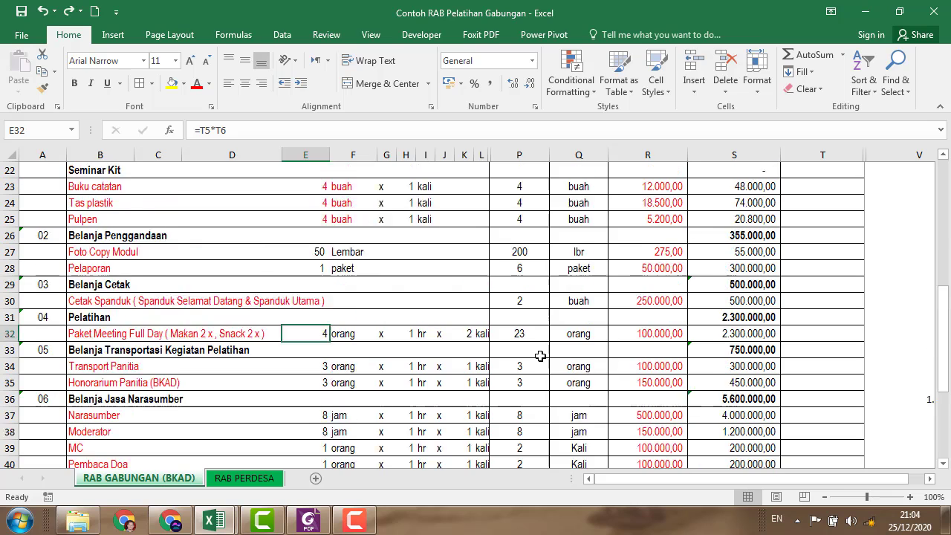
{"action": "scroll", "coordinate": [357, 388], "scroll_direction": "down", "scroll_amount": 3}
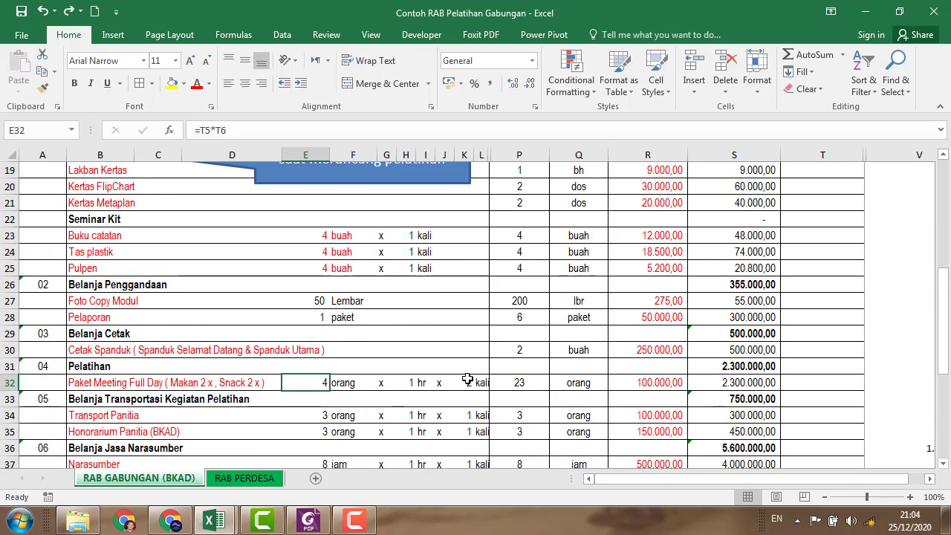
{"action": "left_click", "coordinate": [524, 385]}
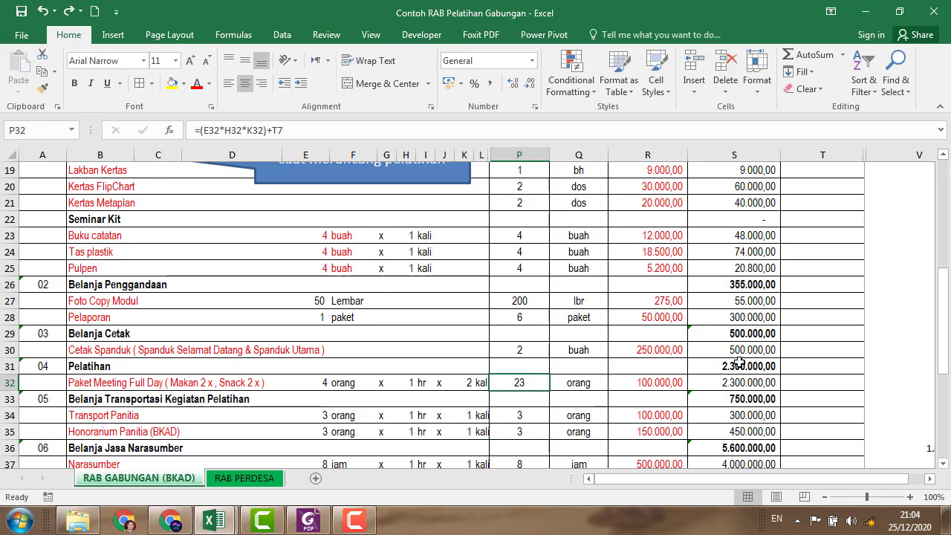
{"action": "scroll", "coordinate": [779, 302], "scroll_direction": "up", "scroll_amount": 5}
{"action": "left_click", "coordinate": [804, 219]}
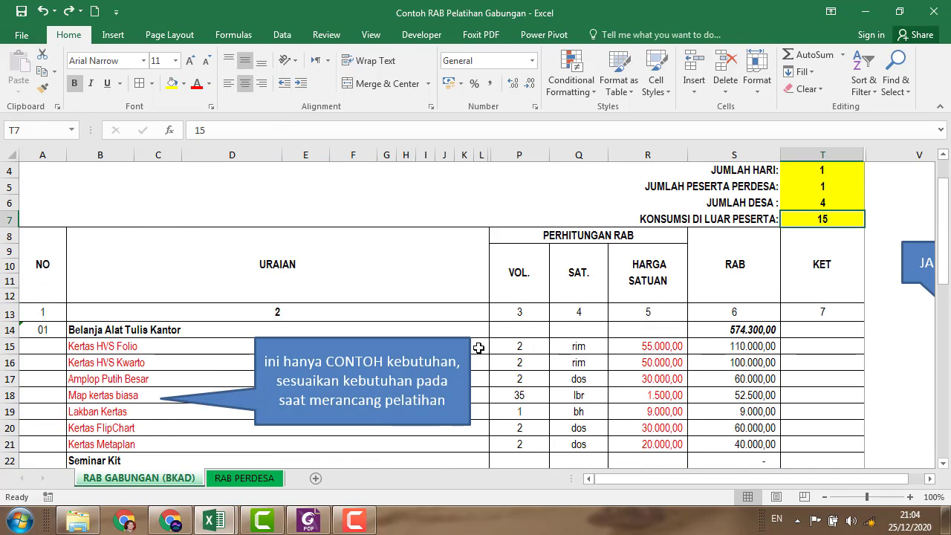
Inspect the RAB formula of the Tas plastik item and review the cost sections below it.
{"action": "scroll", "coordinate": [484, 344], "scroll_direction": "down", "scroll_amount": 2}
{"action": "left_click", "coordinate": [737, 401]}
{"action": "scroll", "coordinate": [483, 413], "scroll_direction": "down", "scroll_amount": 1}
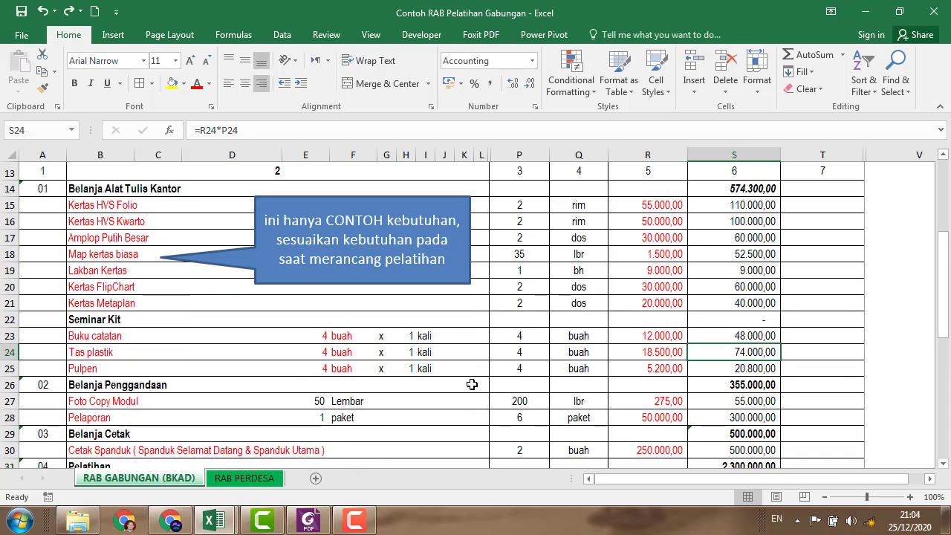
{"action": "scroll", "coordinate": [472, 385], "scroll_direction": "down", "scroll_amount": 2}
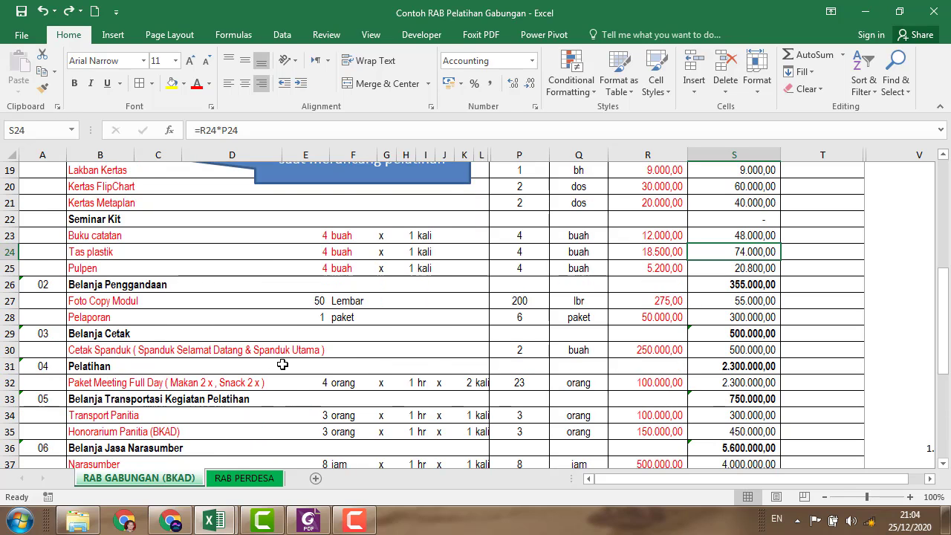
Inspect the JUMLAH total formulas on the RAB GABUNGAN (BKAD) and RAB PERDESA sheets.
{"action": "scroll", "coordinate": [282, 364], "scroll_direction": "down", "scroll_amount": 3}
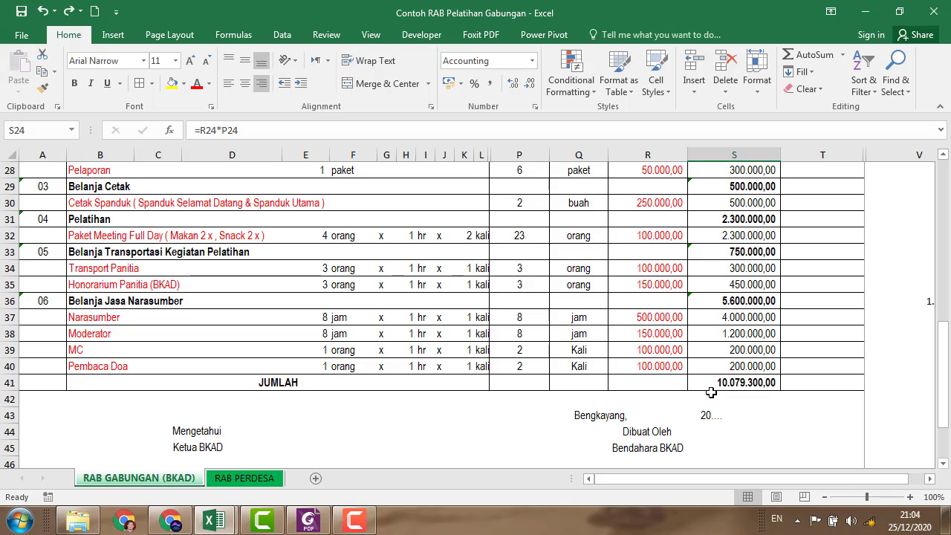
{"action": "left_click", "coordinate": [743, 384]}
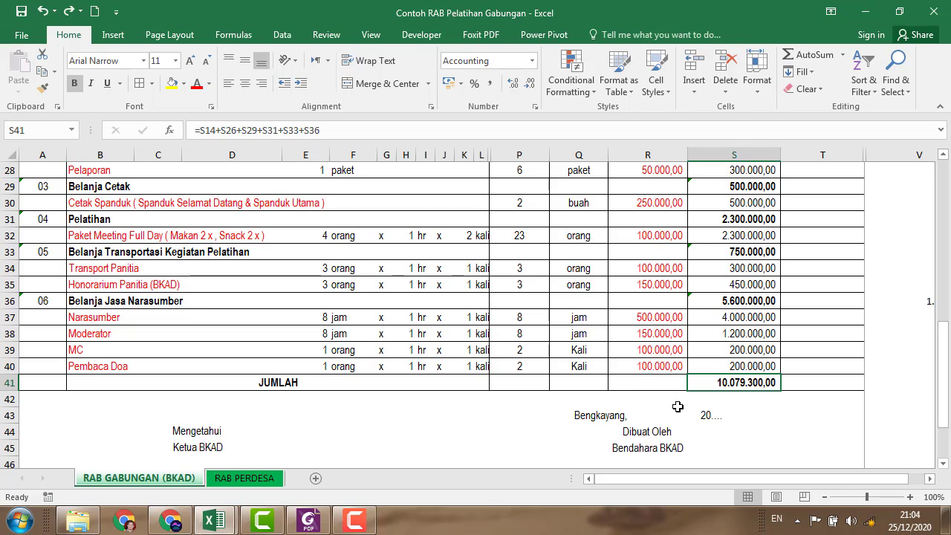
{"action": "left_click", "coordinate": [223, 478]}
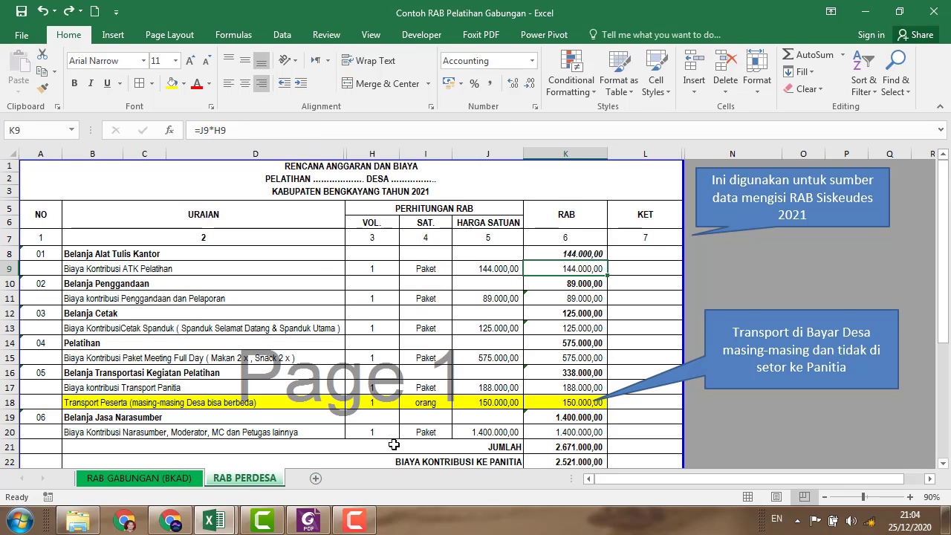
{"action": "scroll", "coordinate": [415, 415], "scroll_direction": "down", "scroll_amount": 2}
{"action": "left_click", "coordinate": [585, 381]}
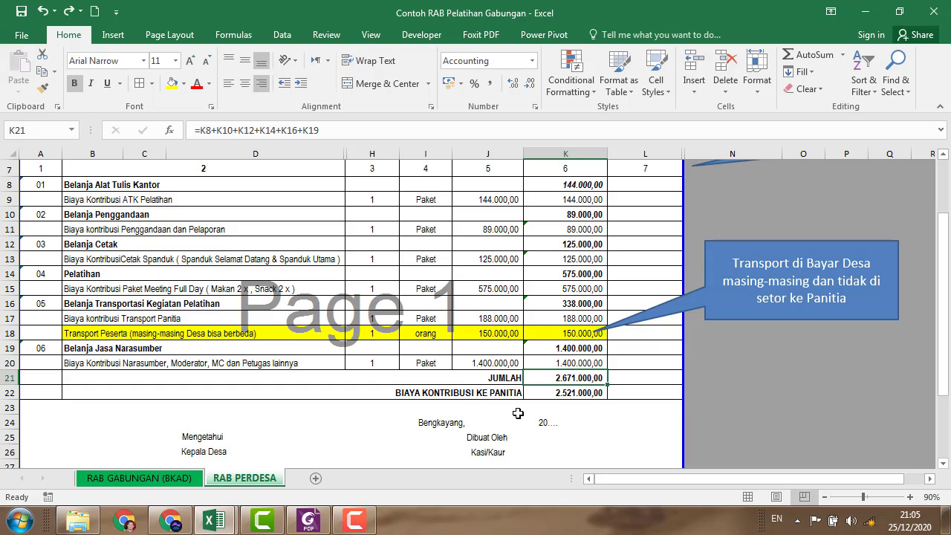
Examine the volume, unit, unit price and RAB cells of the Biaya Kontribusi Paket Meeting Full Day item on RAB PERDESA.
{"action": "left_click", "coordinate": [585, 302]}
{"action": "left_click", "coordinate": [584, 289]}
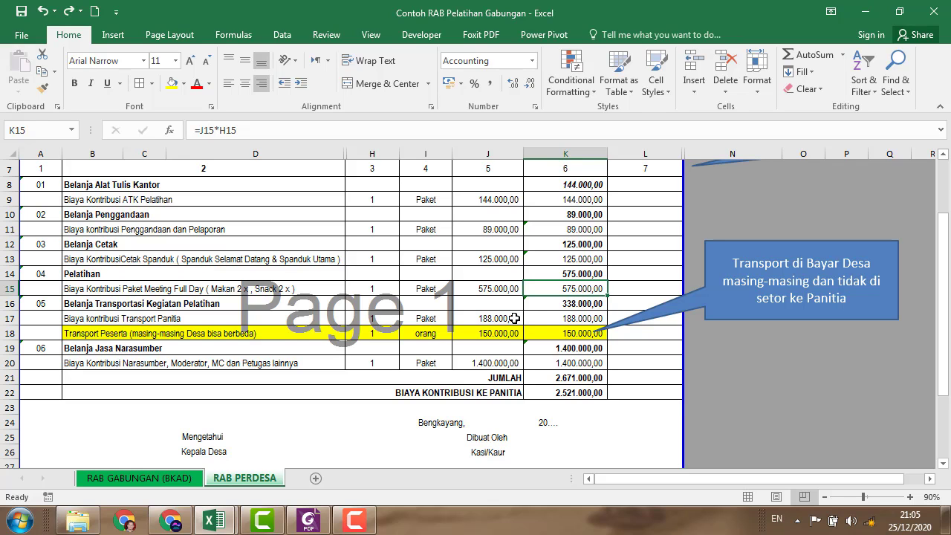
{"action": "left_click", "coordinate": [494, 289]}
{"action": "left_click", "coordinate": [420, 288]}
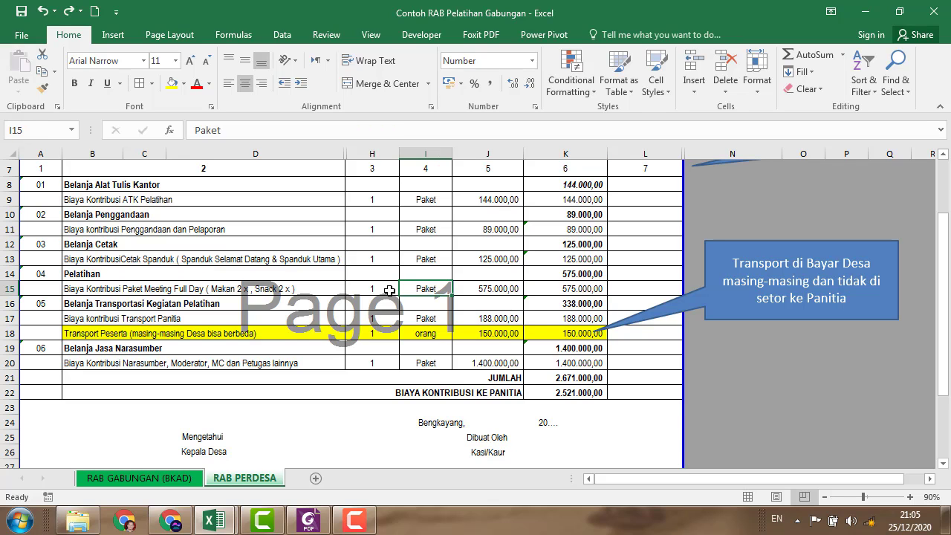
{"action": "left_click", "coordinate": [386, 290]}
{"action": "scroll", "coordinate": [392, 312], "scroll_direction": "up", "scroll_amount": 2}
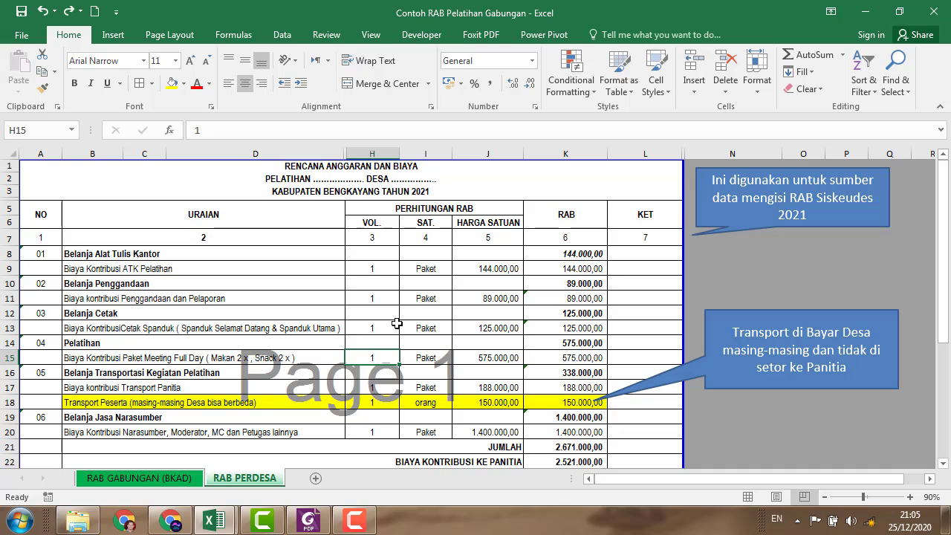
{"action": "left_click", "coordinate": [427, 356]}
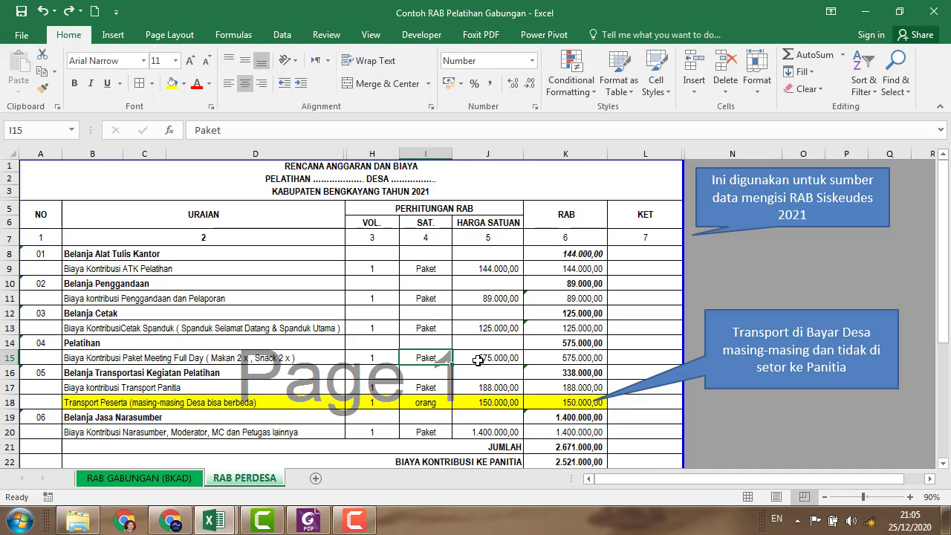
{"action": "left_click", "coordinate": [458, 358]}
{"action": "scroll", "coordinate": [458, 361], "scroll_direction": "down", "scroll_amount": 1}
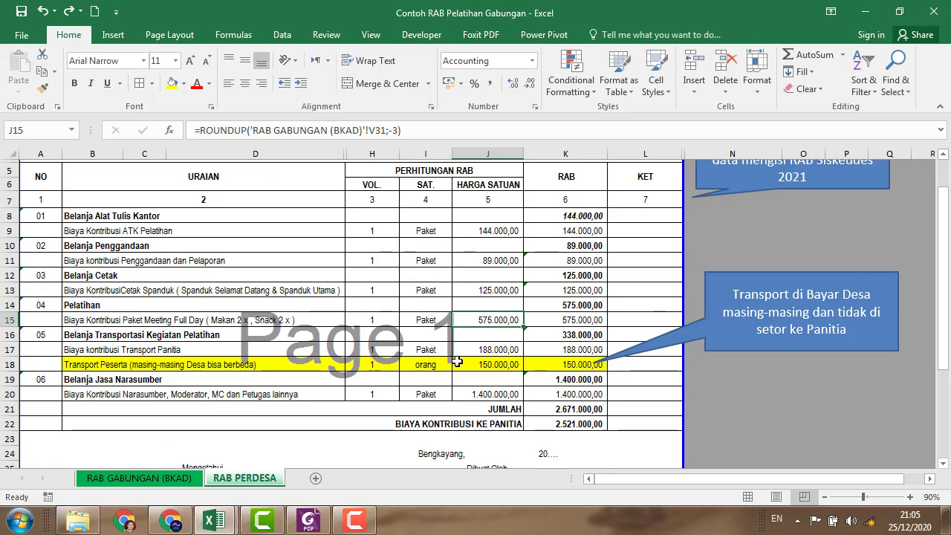
{"action": "left_click", "coordinate": [423, 321]}
{"action": "left_click", "coordinate": [389, 320]}
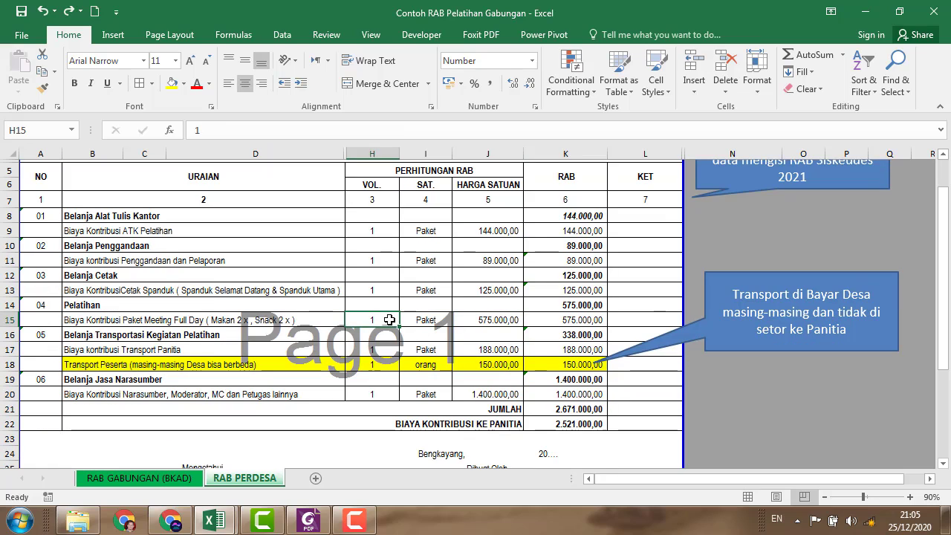
{"action": "scroll", "coordinate": [541, 383], "scroll_direction": "down", "scroll_amount": 1}
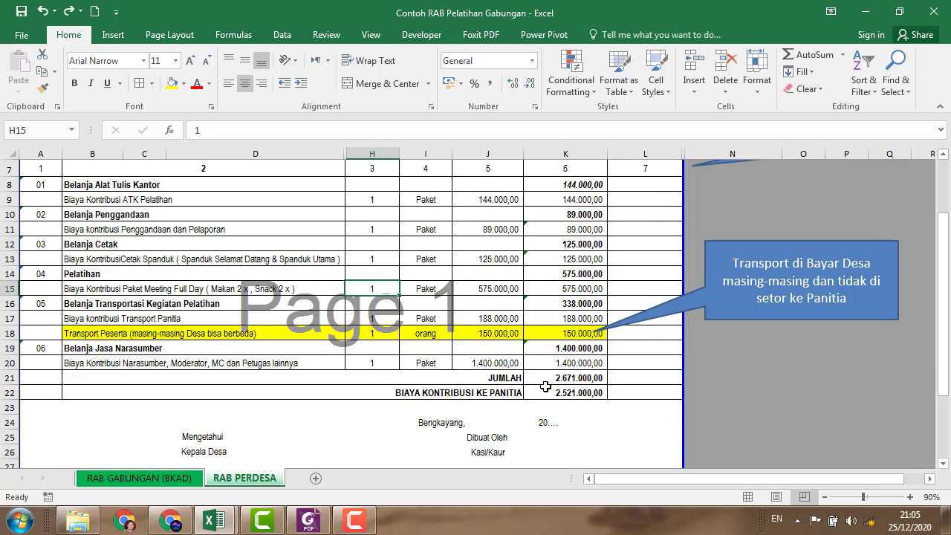
Compare the JUMLAH and BIAYA KONTRIBUSI KE PANITIA totals with the Transport Peserta item on RAB PERDESA.
{"action": "left_click", "coordinate": [569, 380]}
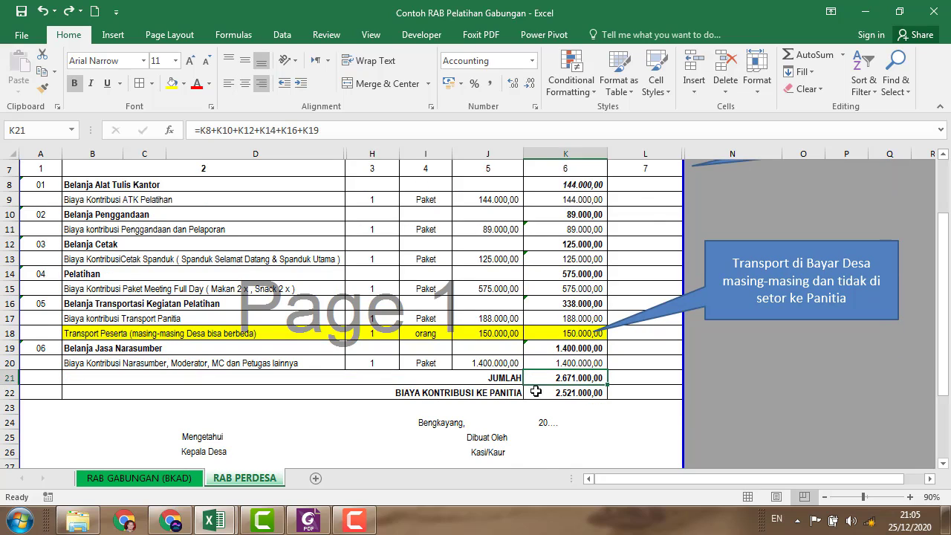
{"action": "left_click", "coordinate": [80, 334]}
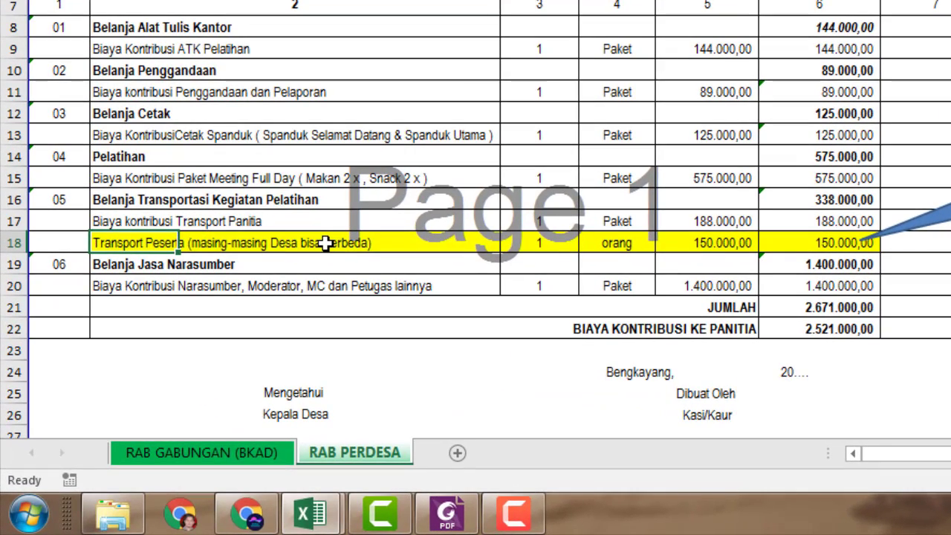
{"action": "left_click", "coordinate": [708, 245]}
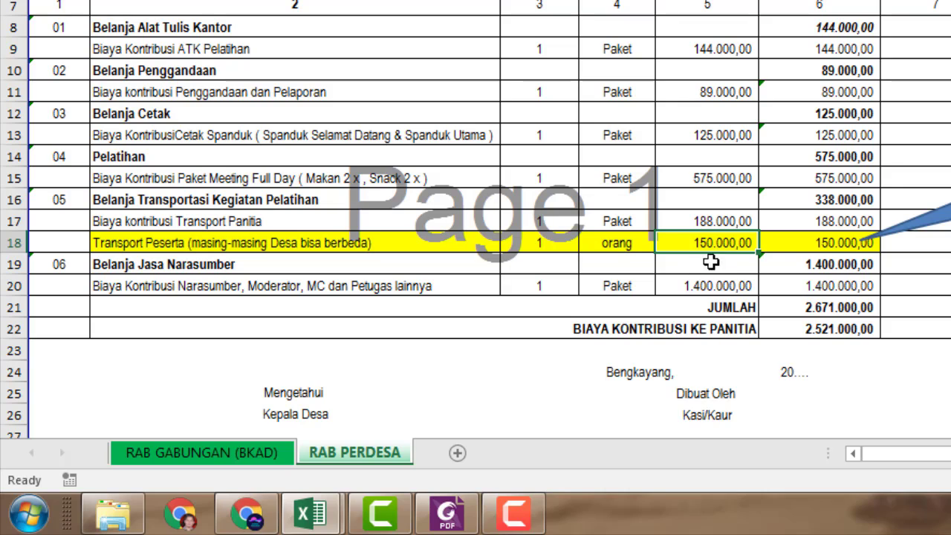
{"action": "left_click", "coordinate": [818, 328]}
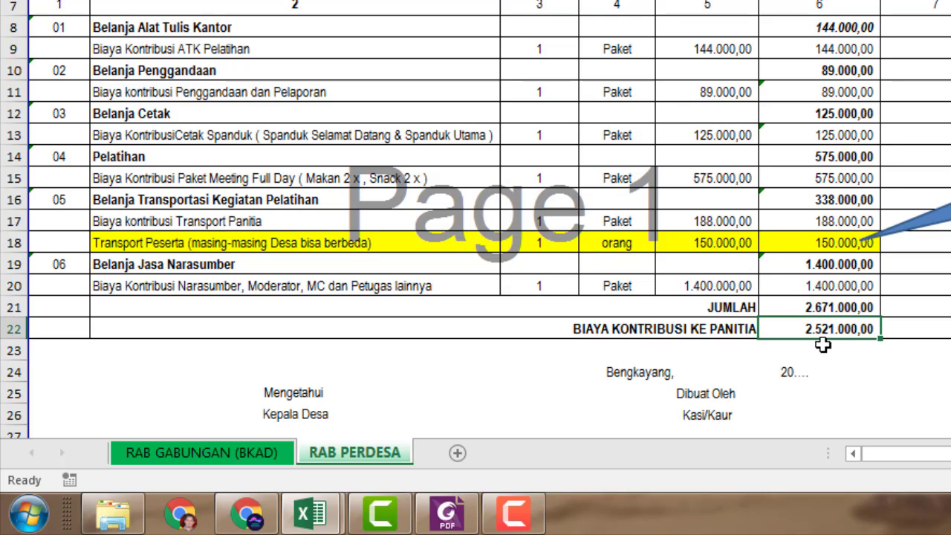
{"action": "left_click", "coordinate": [827, 309]}
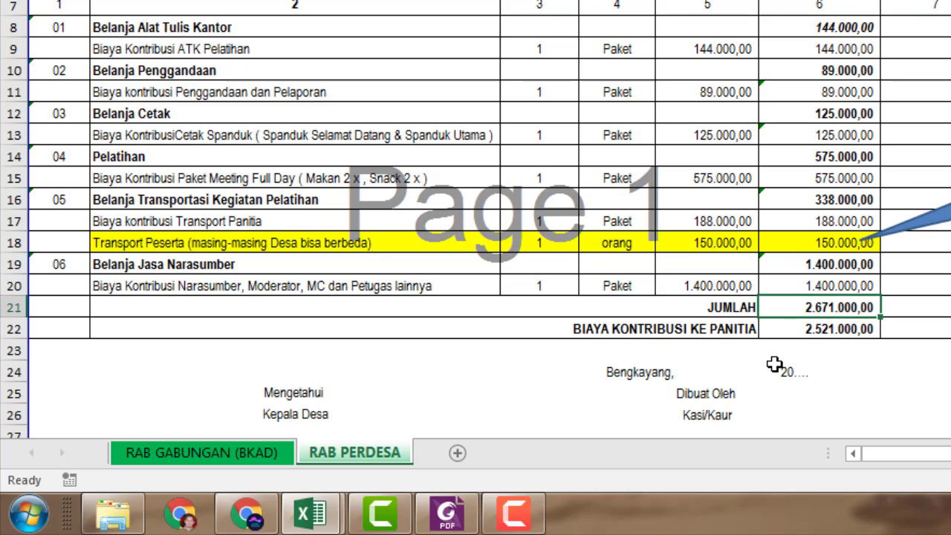
{"action": "left_click", "coordinate": [730, 243]}
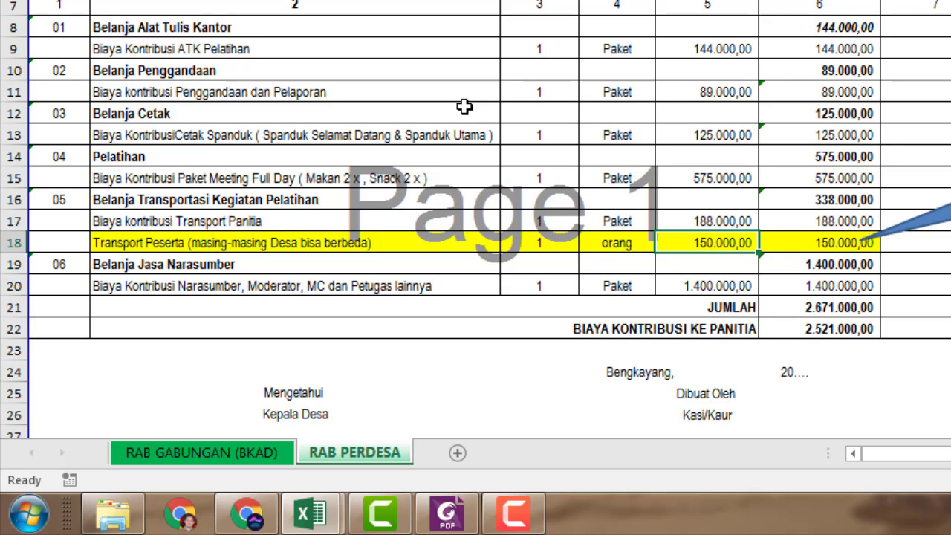
On the RAB GABUNGAN (BKAD) sheet, set JUMLAH HARI to 2 and JUMLAH PESERTA PERDESA to 2.
{"action": "left_click", "coordinate": [255, 449]}
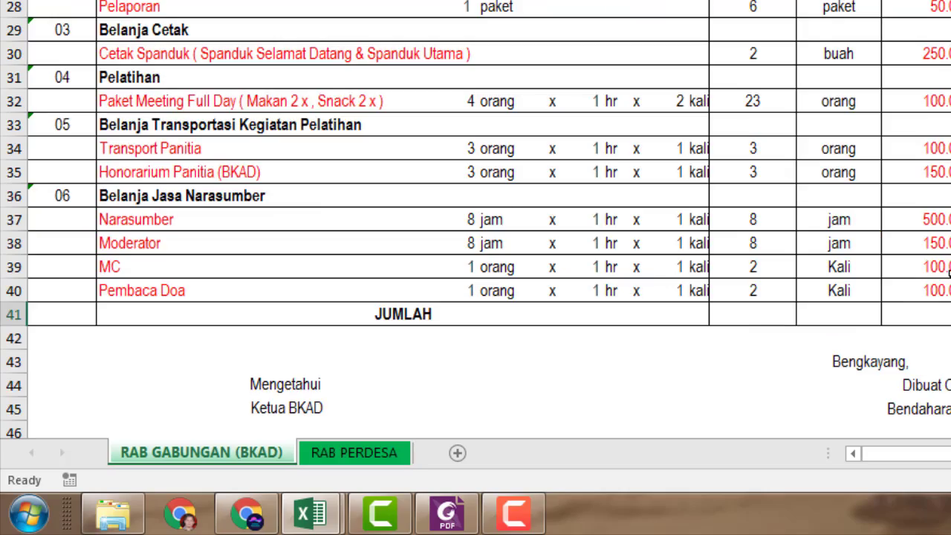
{"action": "scroll", "coordinate": [949, 273], "scroll_direction": "up", "scroll_amount": 9}
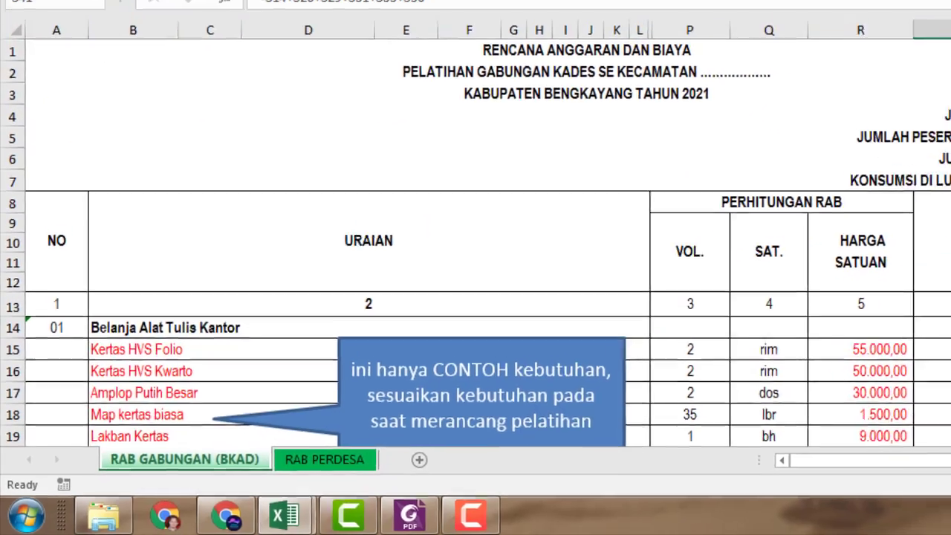
{"action": "left_click", "coordinate": [823, 219]}
{"action": "type", "text": "2"}
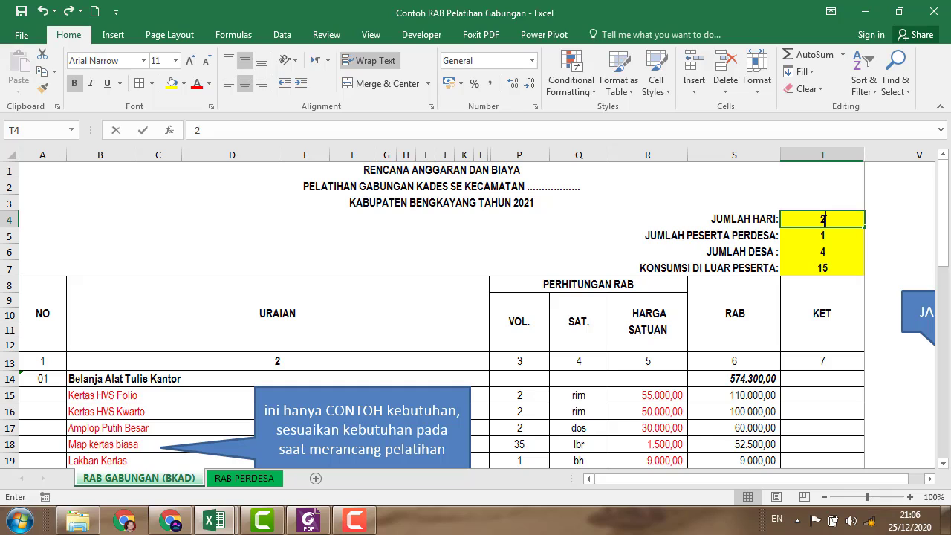
{"action": "left_click", "coordinate": [822, 237]}
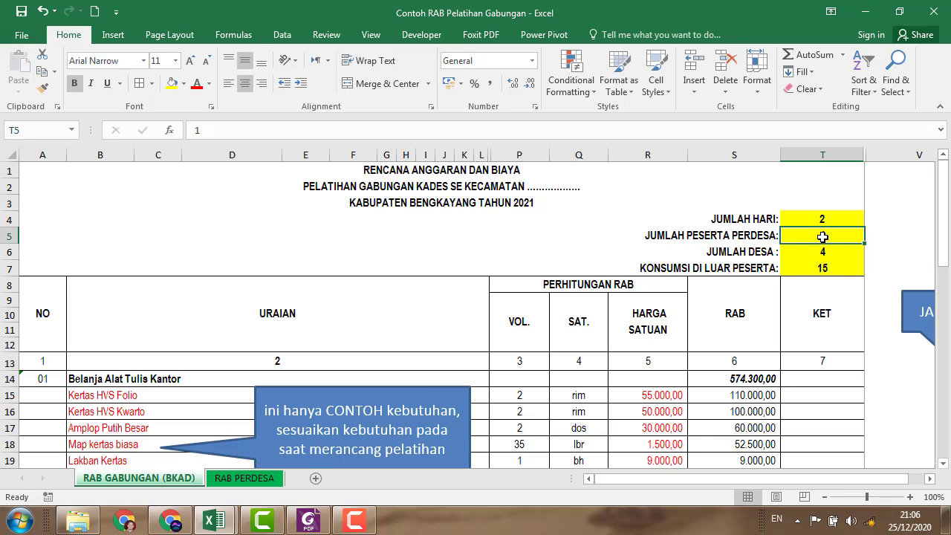
{"action": "type", "text": "2"}
Set JUMLAH DESA to 10 and KONSUMSI DI LUAR PESERTA to 20.
{"action": "left_click", "coordinate": [824, 255]}
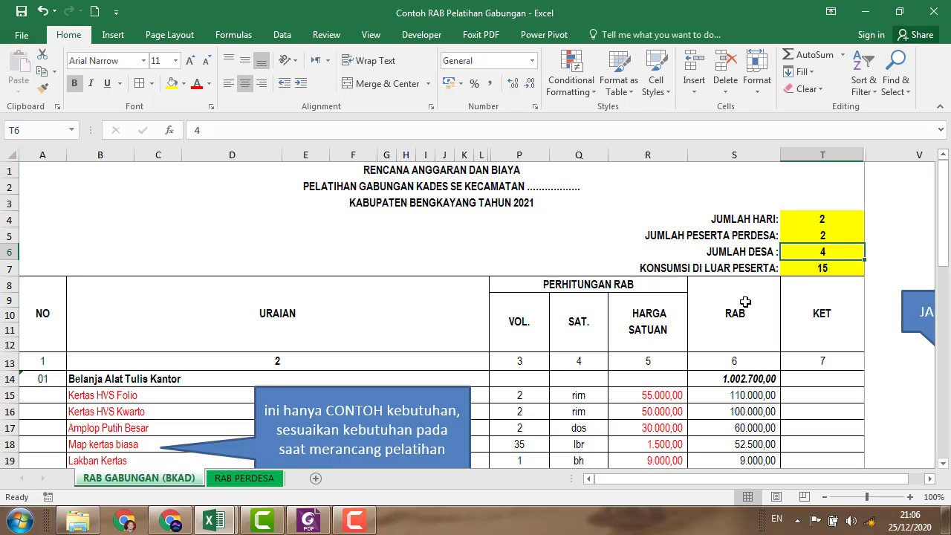
{"action": "type", "text": "10"}
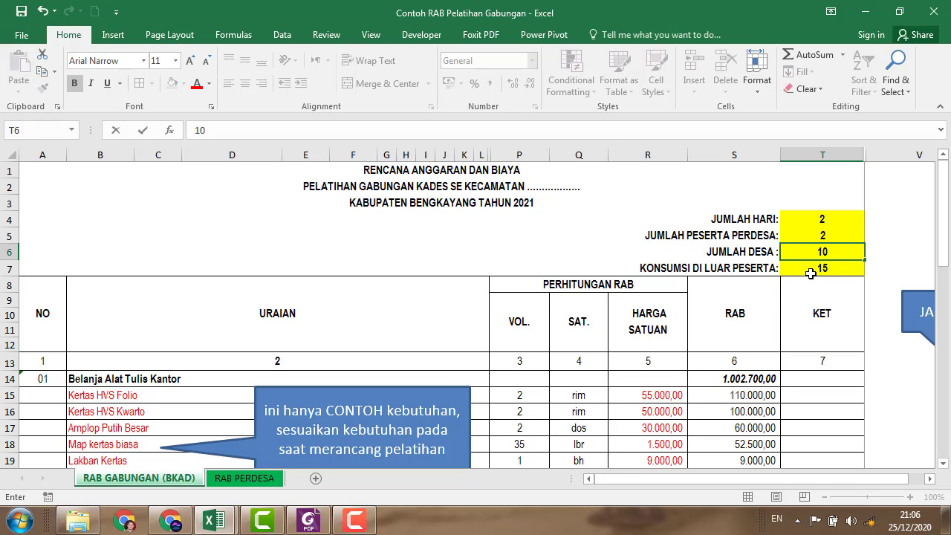
{"action": "left_click", "coordinate": [811, 273]}
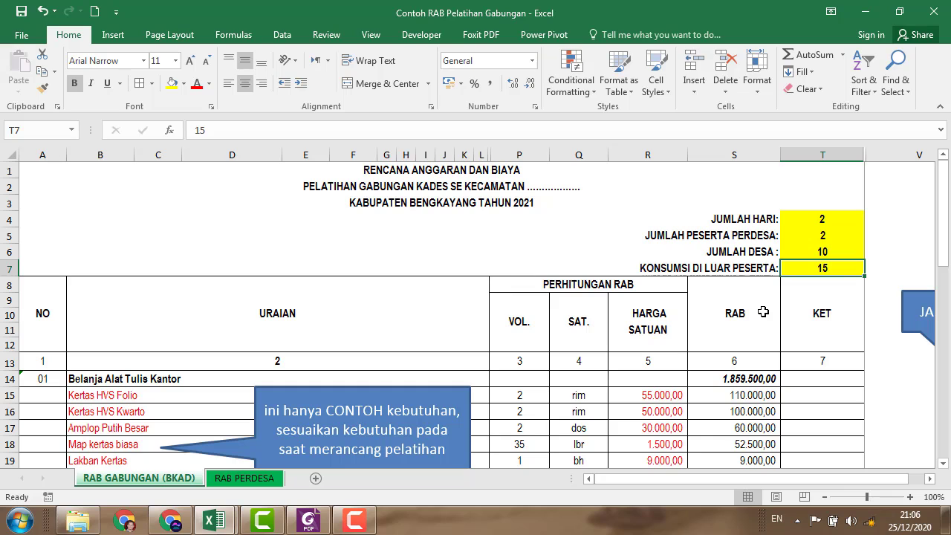
{"action": "type", "text": "20"}
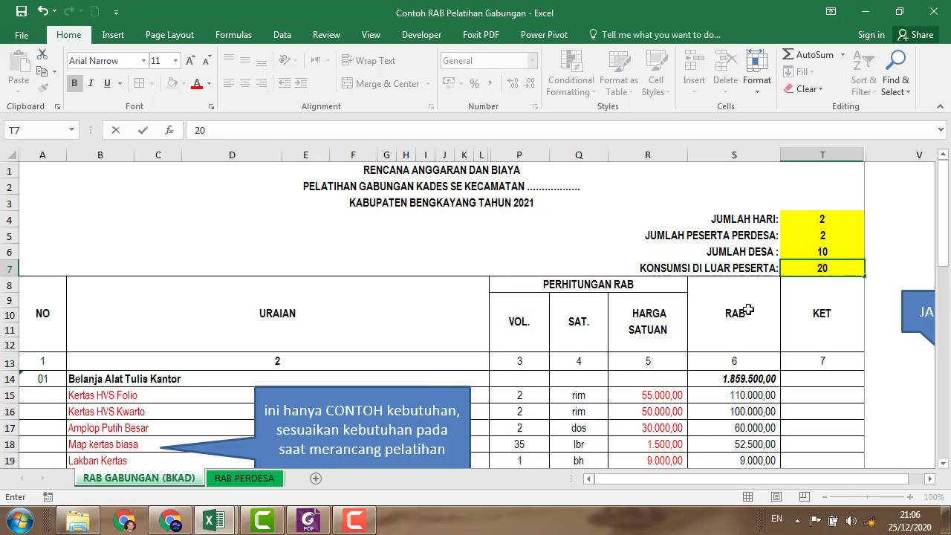
{"action": "left_click", "coordinate": [747, 309]}
Review the joint budget's cost items and JUMLAH, and inspect the BIAYA KONTRIBUSI KE PANITIA formula on RAB PERDESA.
{"action": "scroll", "coordinate": [632, 314], "scroll_direction": "down", "scroll_amount": 3}
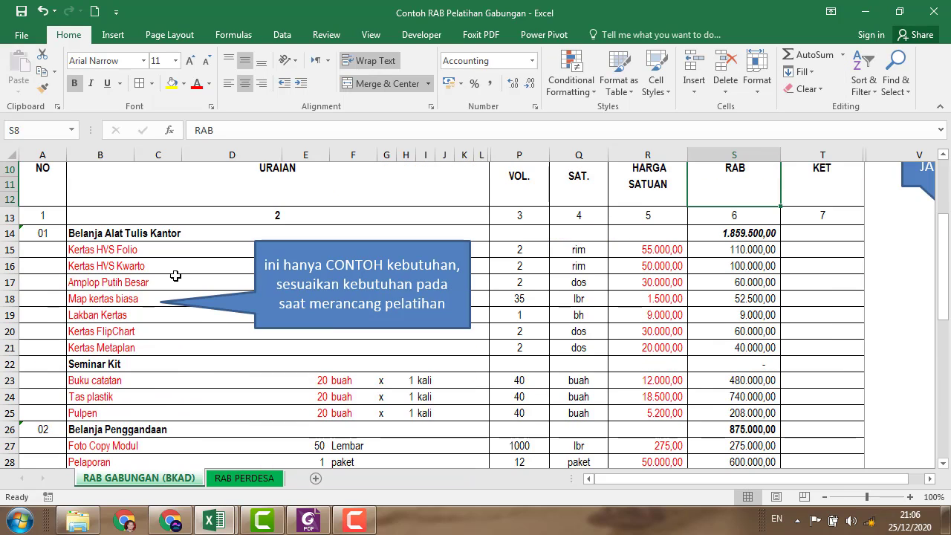
{"action": "scroll", "coordinate": [173, 335], "scroll_direction": "down", "scroll_amount": 6}
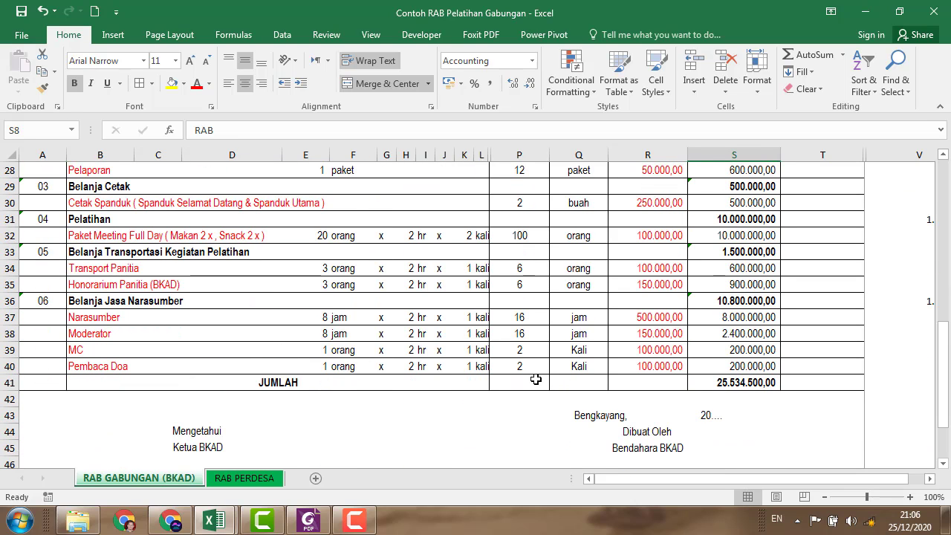
{"action": "left_click", "coordinate": [727, 381]}
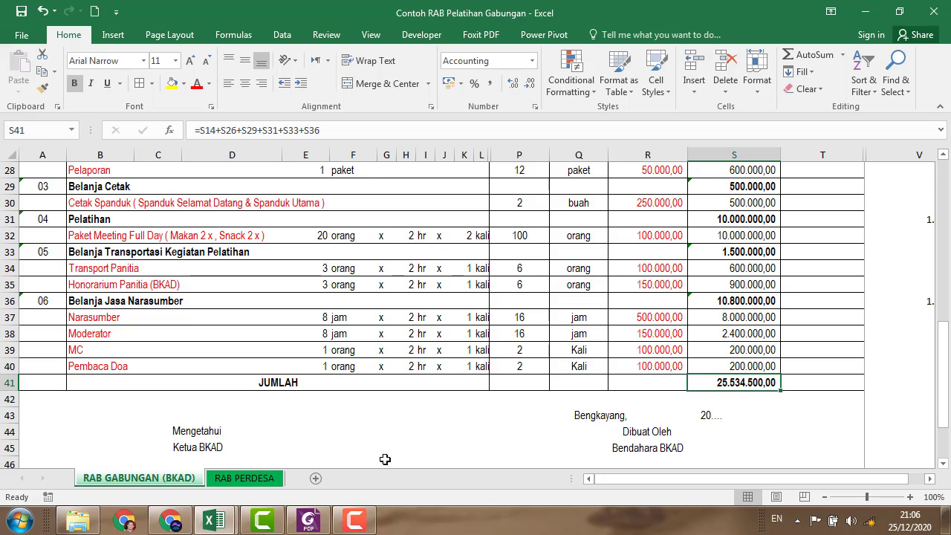
{"action": "left_click", "coordinate": [257, 479]}
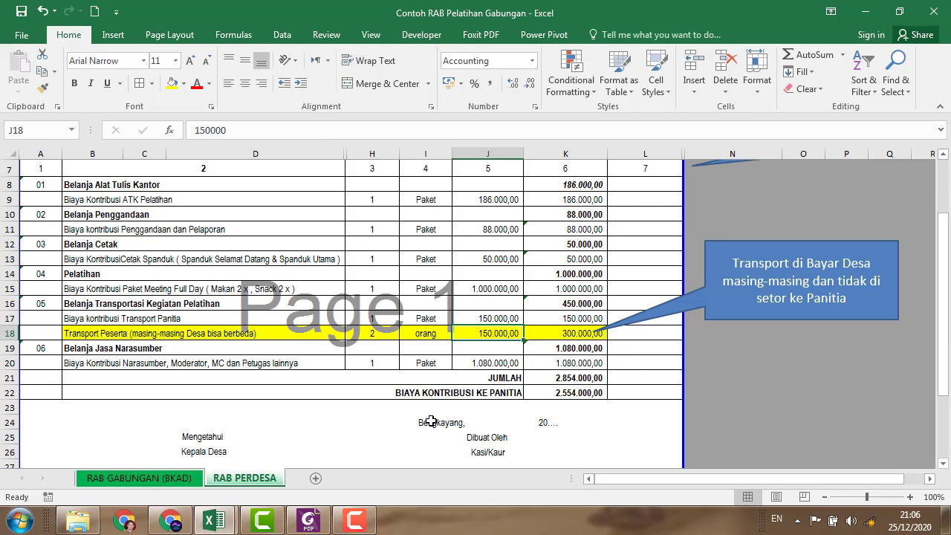
{"action": "left_click", "coordinate": [570, 391]}
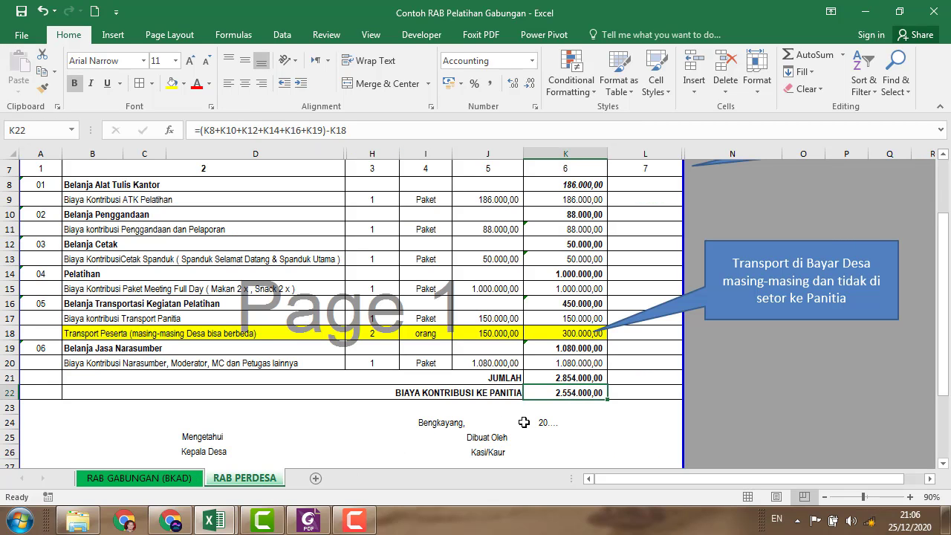
{"action": "scroll", "coordinate": [523, 394], "scroll_direction": "up", "scroll_amount": 2}
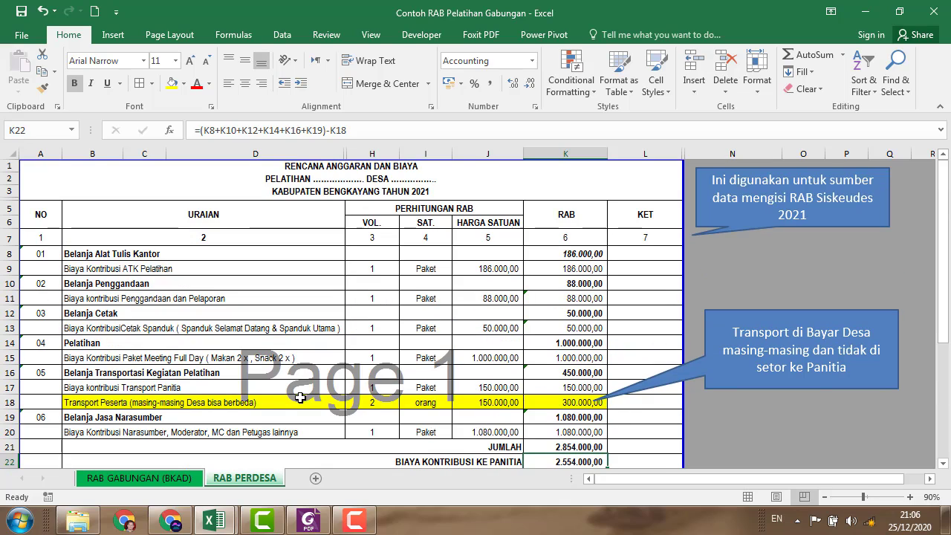
Recheck the JUMLAH HARI input on RAB GABUNGAN (BKAD) and look over the per-village contribution budget on RAB PERDESA.
{"action": "left_click", "coordinate": [149, 478]}
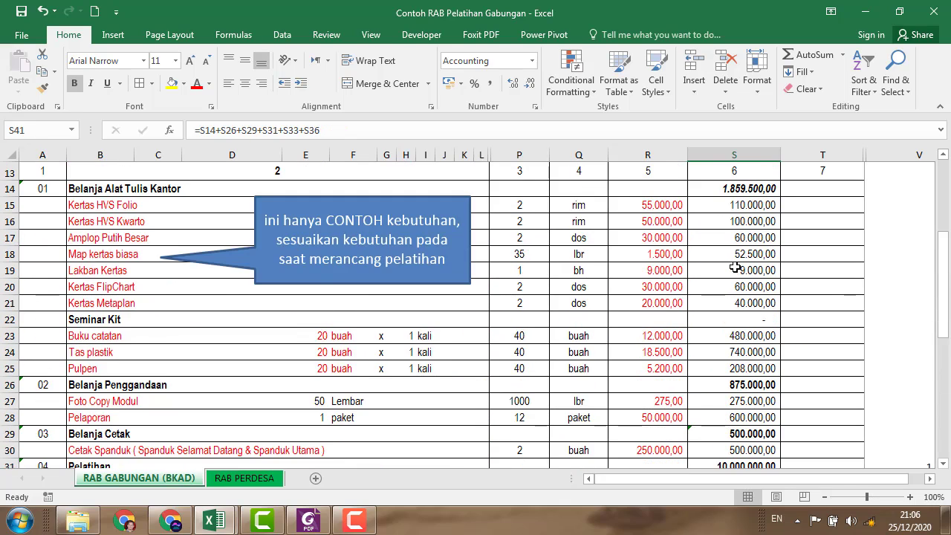
{"action": "scroll", "coordinate": [735, 267], "scroll_direction": "up", "scroll_amount": 4}
{"action": "left_click", "coordinate": [811, 219]}
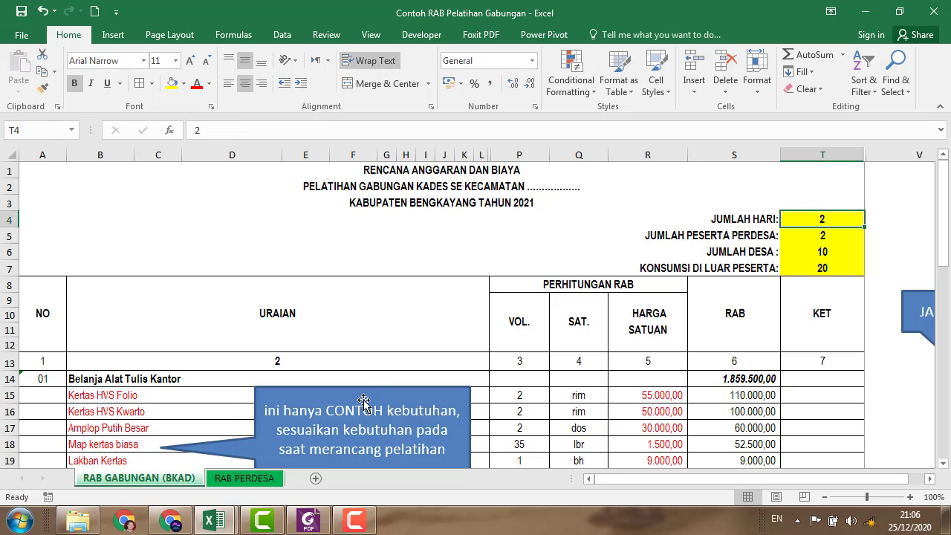
{"action": "left_click", "coordinate": [245, 478]}
{"action": "scroll", "coordinate": [630, 388], "scroll_direction": "down", "scroll_amount": 4}
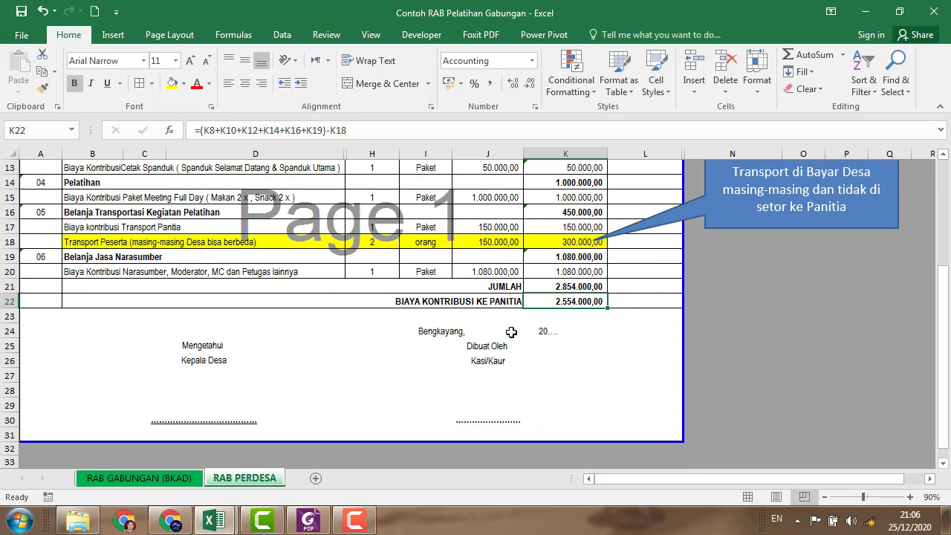
{"action": "scroll", "coordinate": [277, 304], "scroll_direction": "up", "scroll_amount": 2}
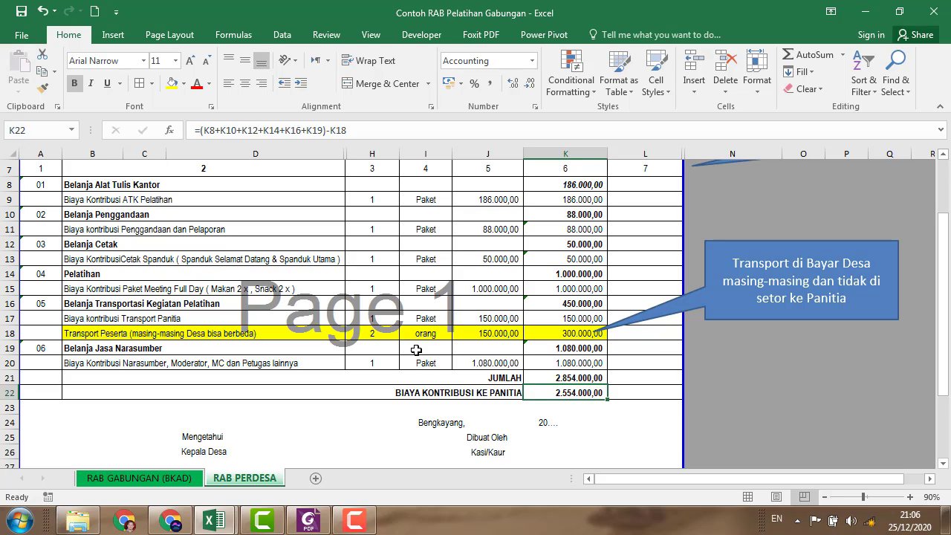
Review the per-village contribution table on RAB PERDESA, including the Transport Peserta amount and the meeting package volume.
{"action": "left_click", "coordinate": [545, 335]}
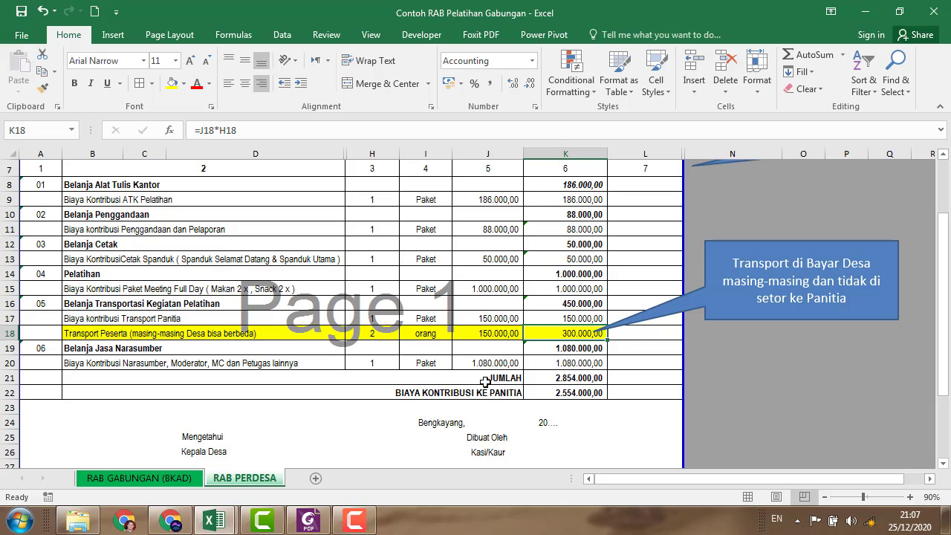
{"action": "left_click", "coordinate": [419, 288]}
{"action": "left_click", "coordinate": [380, 292]}
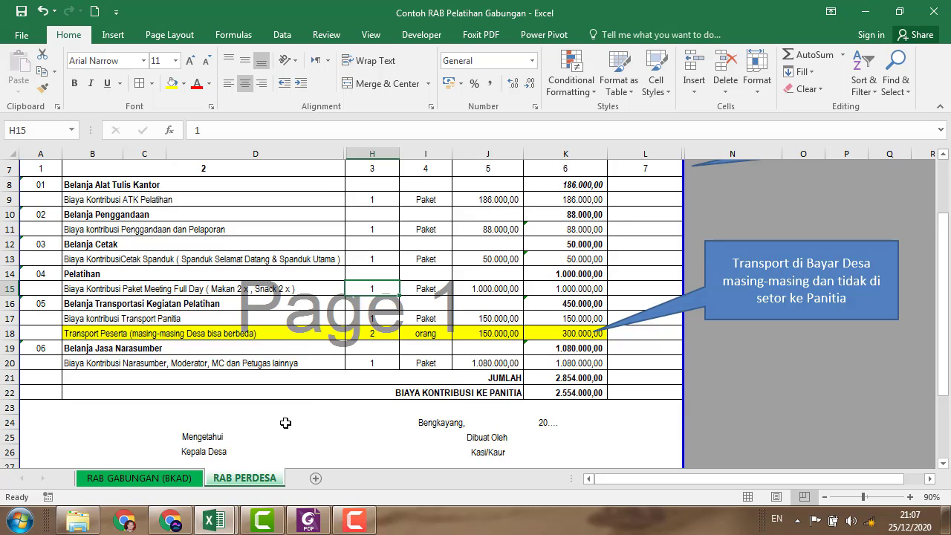
{"action": "scroll", "coordinate": [287, 420], "scroll_direction": "up", "scroll_amount": 2}
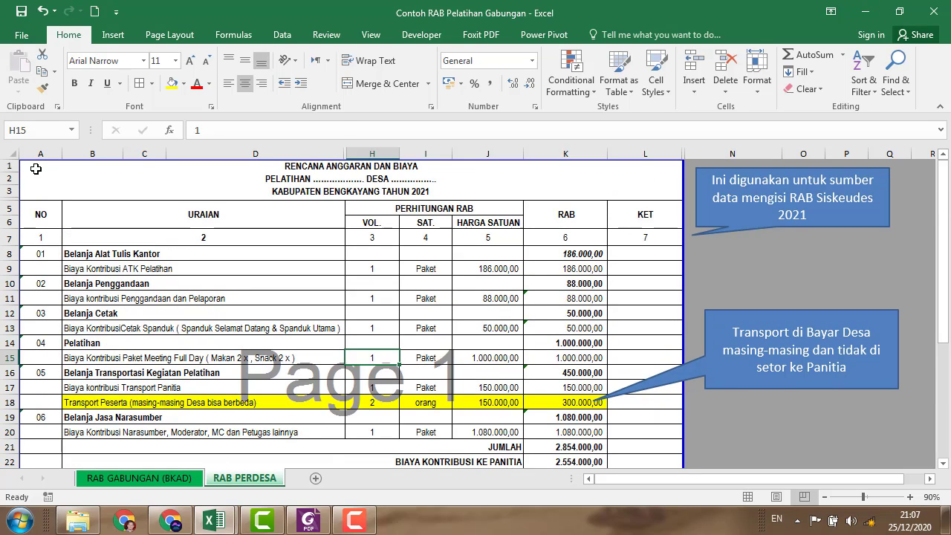
{"action": "left_click_drag", "start_coordinate": [36, 169], "coordinate": [484, 362]}
{"action": "scroll", "coordinate": [484, 362], "scroll_direction": "up", "scroll_amount": 3}
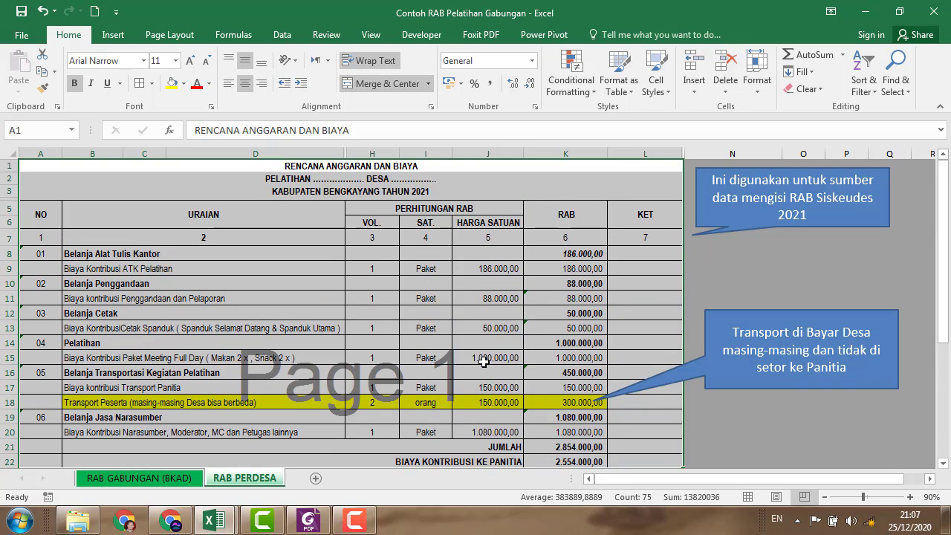
{"action": "left_click", "coordinate": [490, 312]}
{"action": "scroll", "coordinate": [492, 316], "scroll_direction": "down", "scroll_amount": 3}
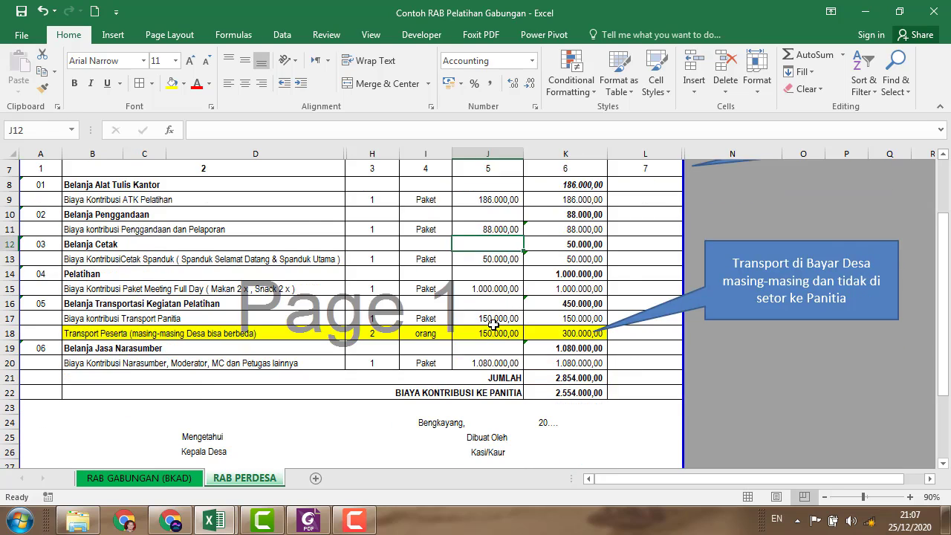
{"action": "scroll", "coordinate": [493, 324], "scroll_direction": "up", "scroll_amount": 3}
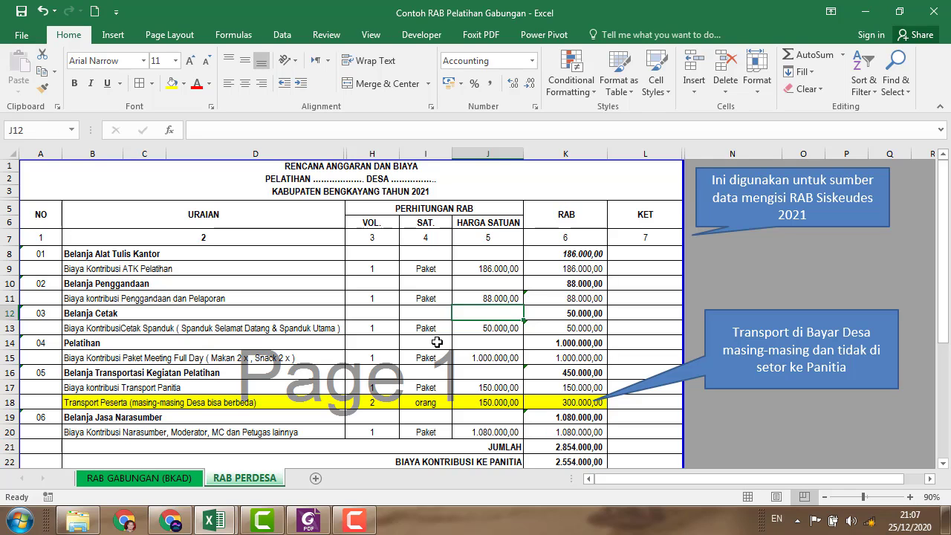
Switch to the Contoh RAB Rakor Kecamatan workbook and view the RAB GAB RAKOR KECAMATAN sheet from its heading.
{"action": "left_click", "coordinate": [211, 516]}
{"action": "left_click", "coordinate": [327, 402]}
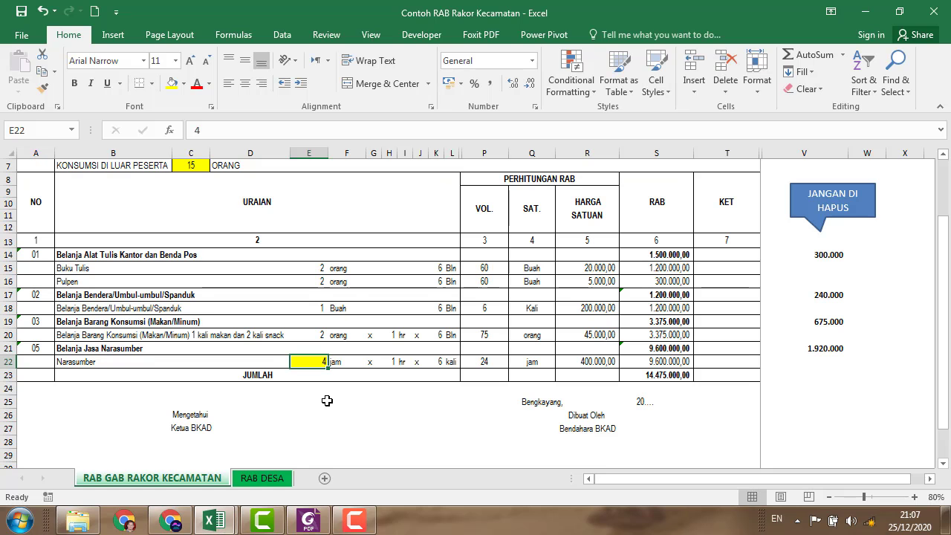
{"action": "scroll", "coordinate": [401, 363], "scroll_direction": "up", "scroll_amount": 2}
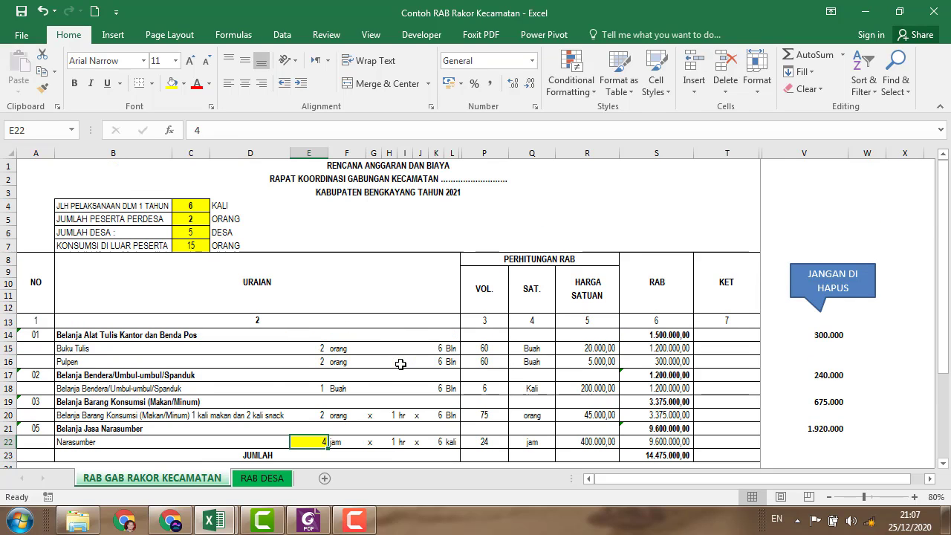
{"action": "left_click", "coordinate": [388, 219]}
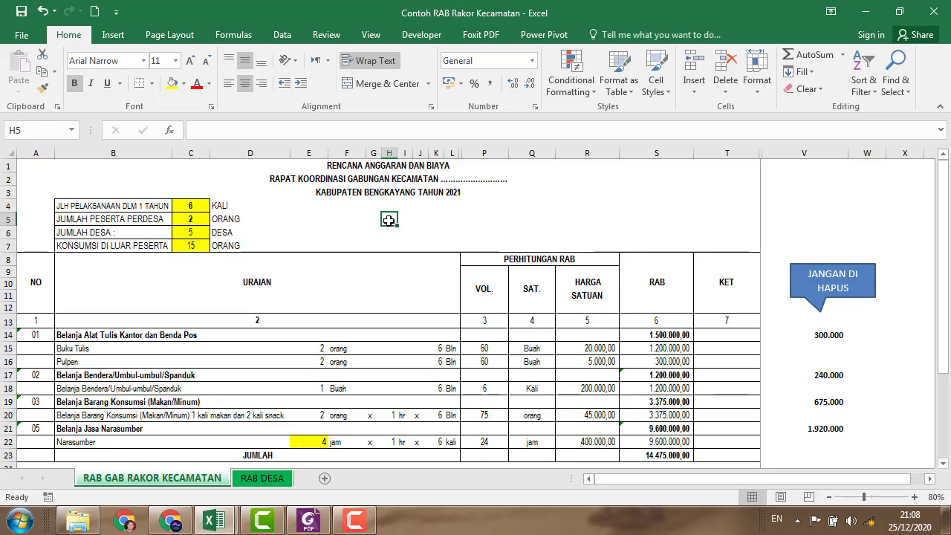
Inspect the participant and month-count formulas for Buku Tulis and Pulpen, and the month count for Belanja Bendera/Umbul-umbul/Spanduk.
{"action": "left_click", "coordinate": [372, 347]}
{"action": "left_click", "coordinate": [318, 350]}
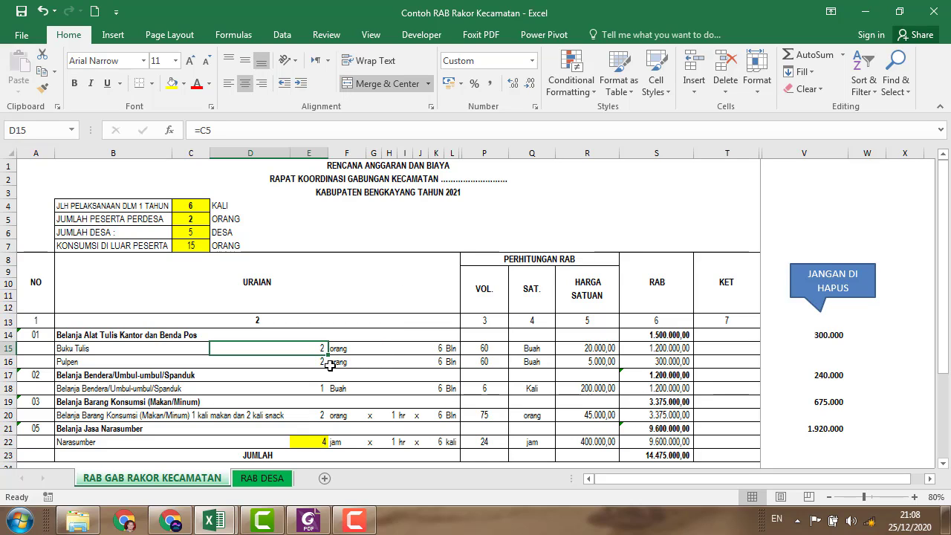
{"action": "left_click", "coordinate": [318, 362]}
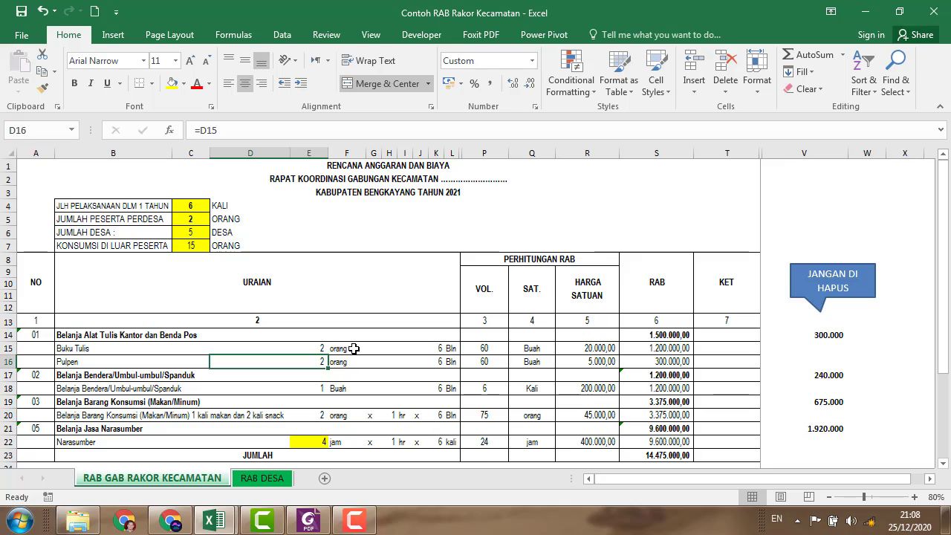
{"action": "left_click", "coordinate": [448, 352]}
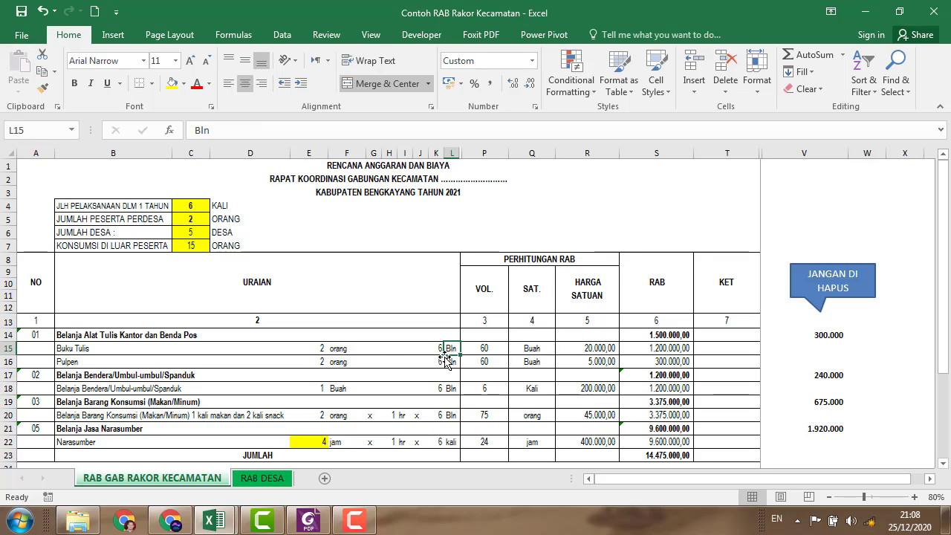
{"action": "left_click", "coordinate": [440, 362]}
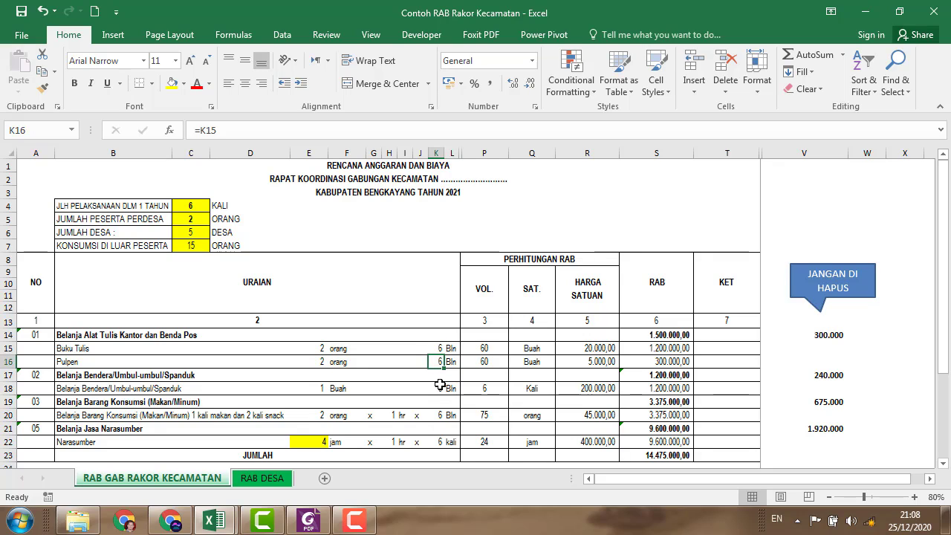
{"action": "left_click", "coordinate": [439, 387]}
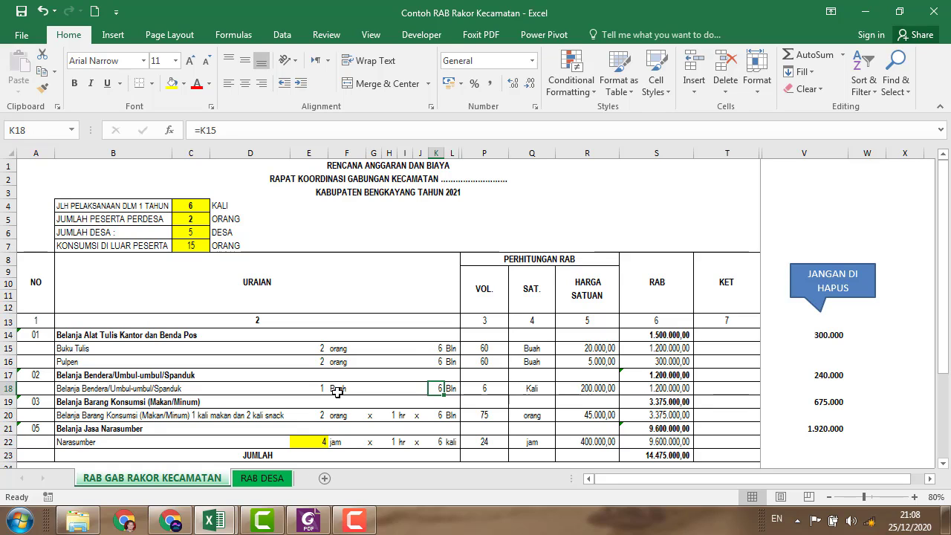
{"action": "scroll", "coordinate": [341, 381], "scroll_direction": "down", "scroll_amount": 1}
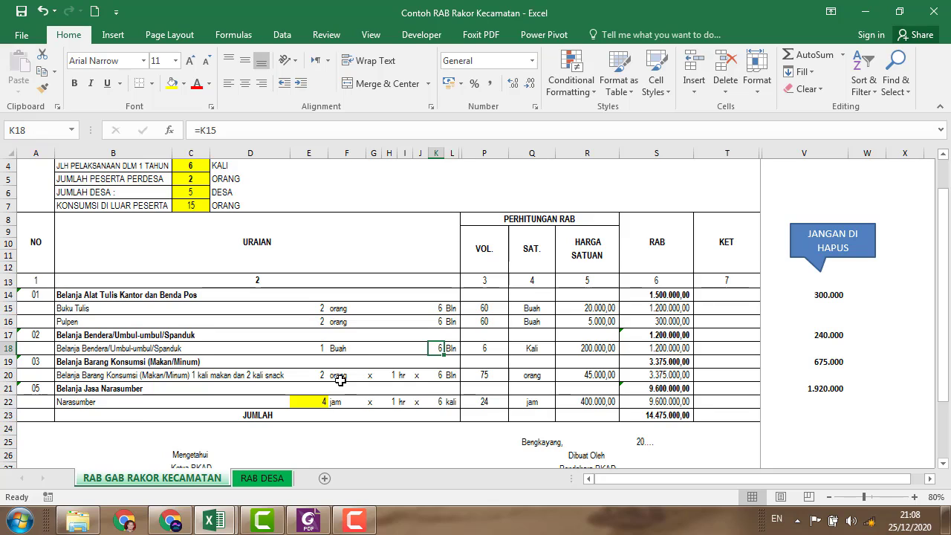
{"action": "scroll", "coordinate": [340, 380], "scroll_direction": "up", "scroll_amount": 1}
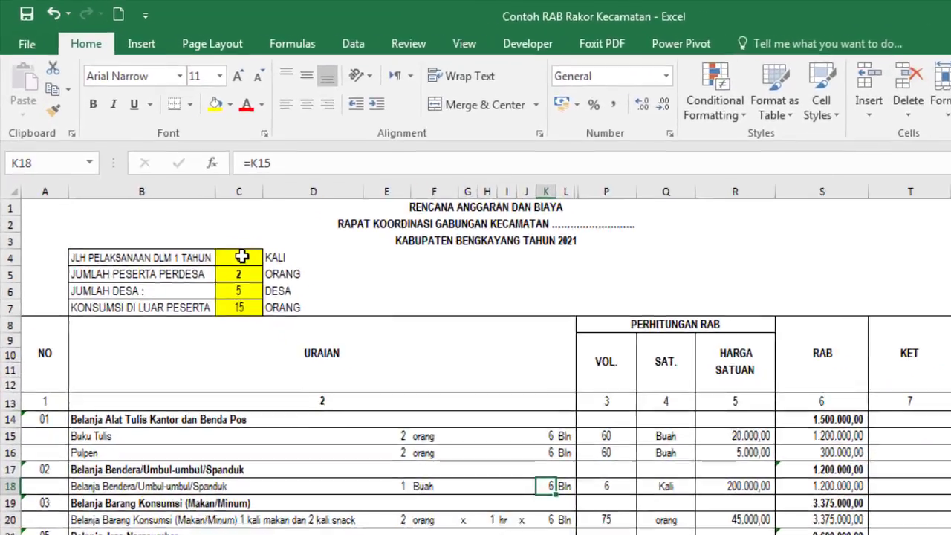
Check the four yellow inputs: JLH PELAKSANAAN DLM 1 TAHUN, JUMLAH PESERTA PERDESA, JUMLAH DESA and KONSUMSI DI LUAR PESERTA.
{"action": "left_click", "coordinate": [190, 208]}
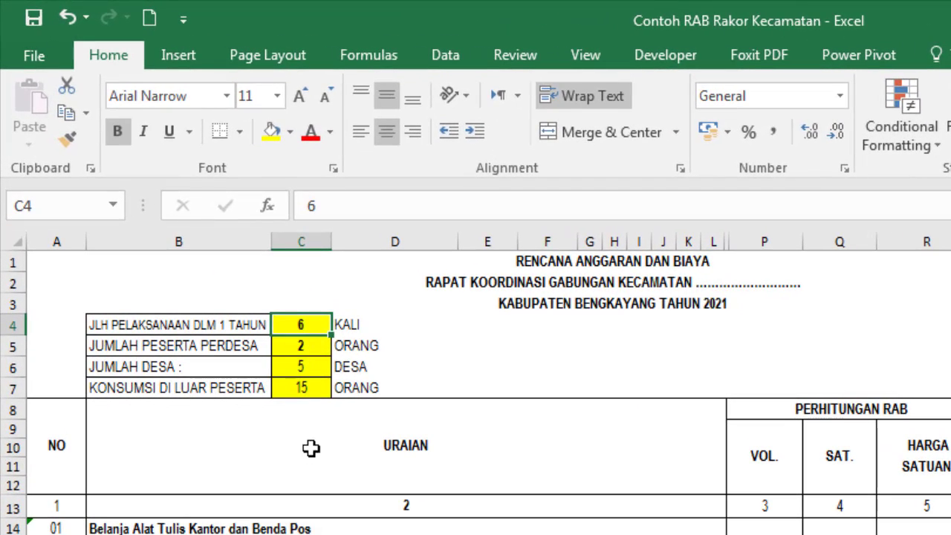
{"action": "left_click", "coordinate": [301, 346]}
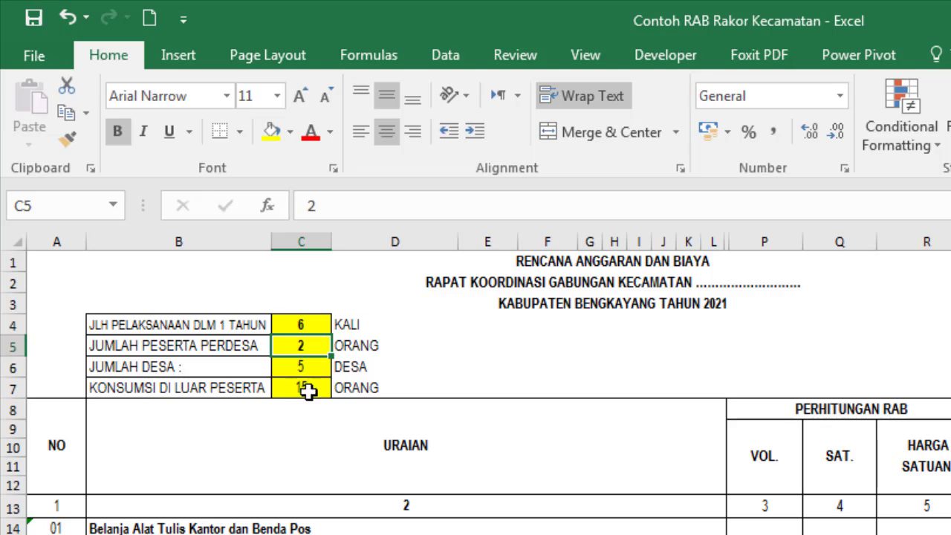
{"action": "left_click", "coordinate": [296, 367]}
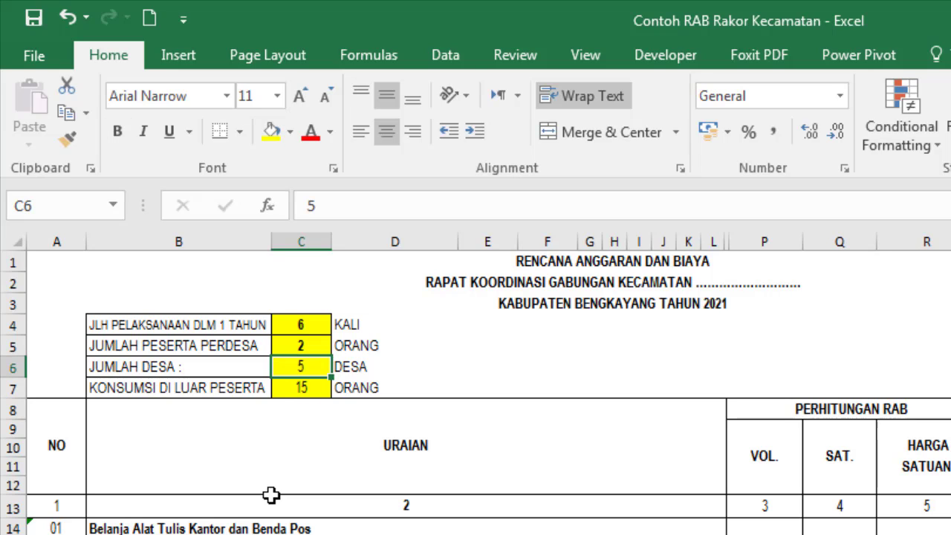
{"action": "left_click", "coordinate": [300, 390]}
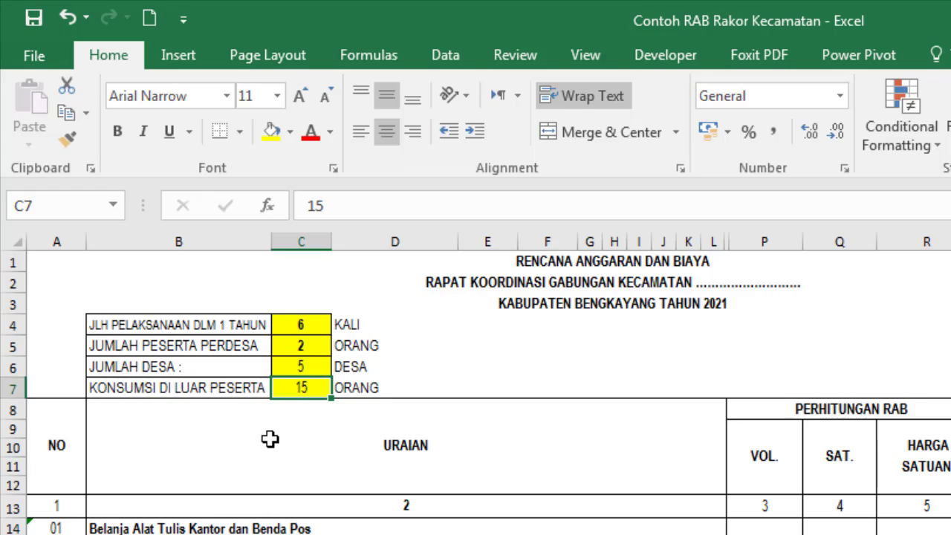
Check the Narasumber hours input and inspect the JUMLAH formula of the joint coordination-meeting budget.
{"action": "scroll", "coordinate": [320, 491], "scroll_direction": "down", "scroll_amount": 1}
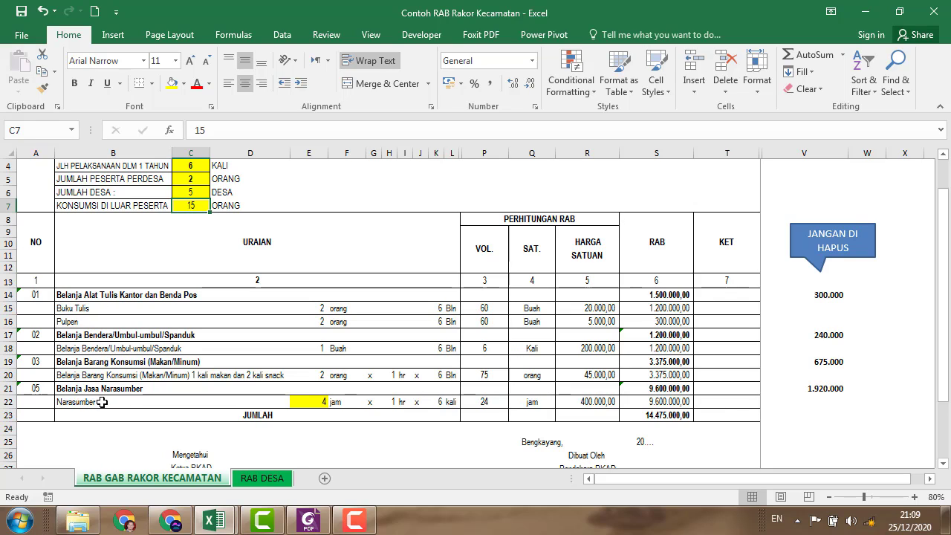
{"action": "left_click", "coordinate": [320, 403]}
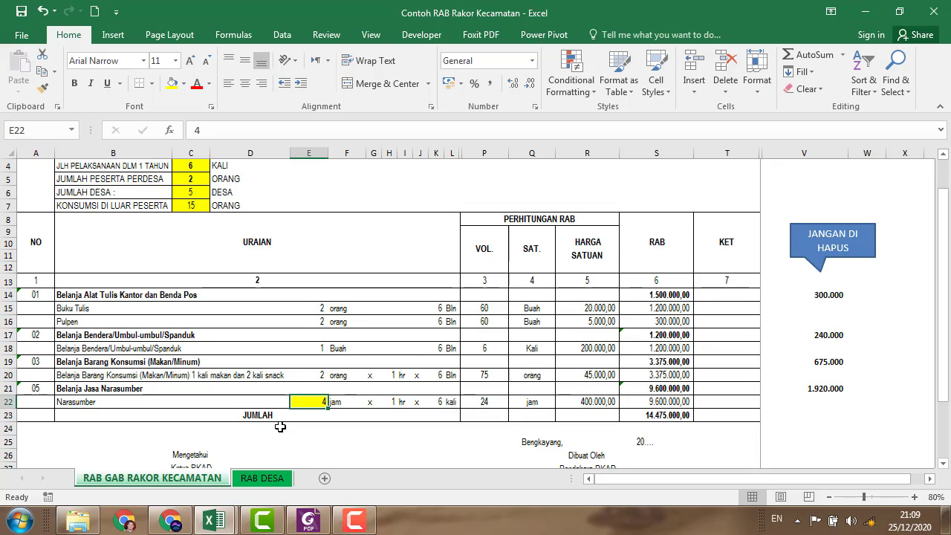
{"action": "left_click", "coordinate": [657, 415]}
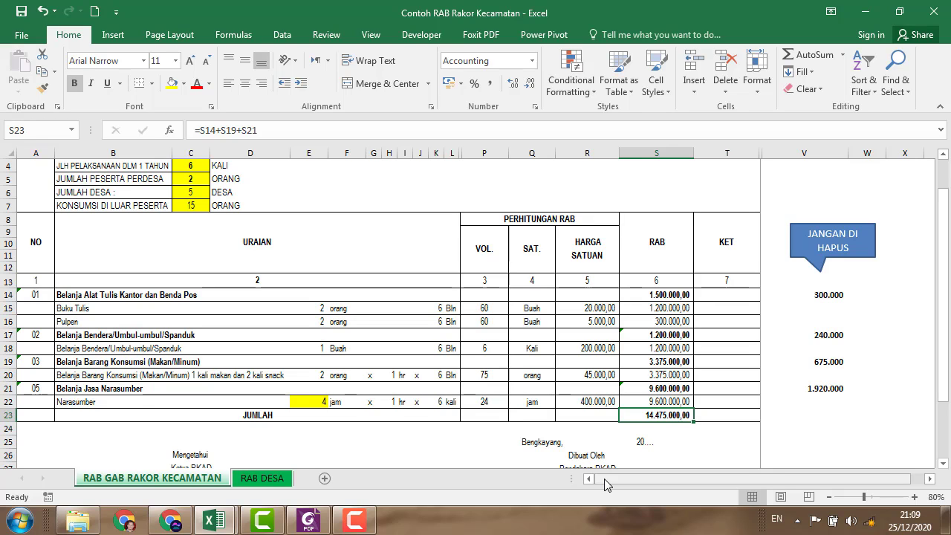
Open the RAB DESA sheet and inspect the KONTRIBUSI BIAYA RAKOR BULANAN formula.
{"action": "left_click", "coordinate": [255, 478]}
{"action": "scroll", "coordinate": [674, 359], "scroll_direction": "down", "scroll_amount": 2}
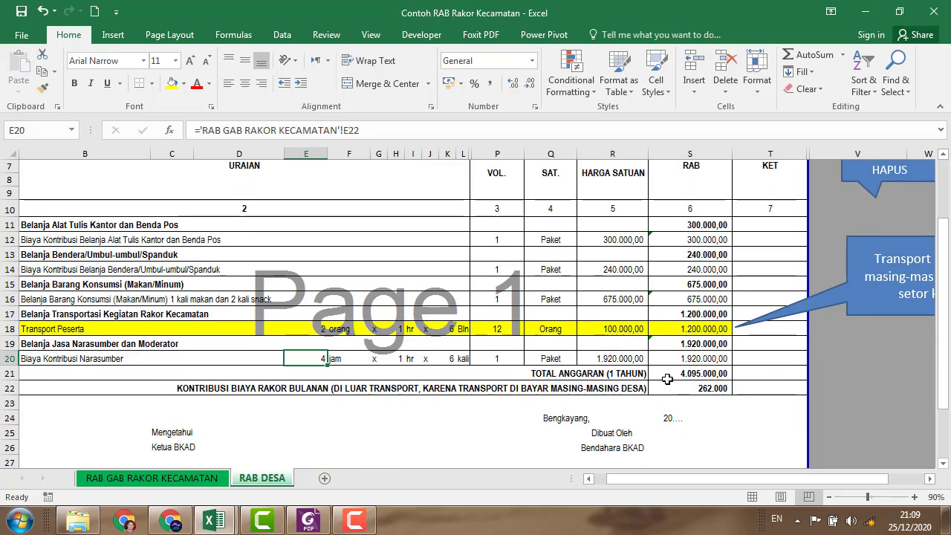
{"action": "left_click", "coordinate": [707, 388]}
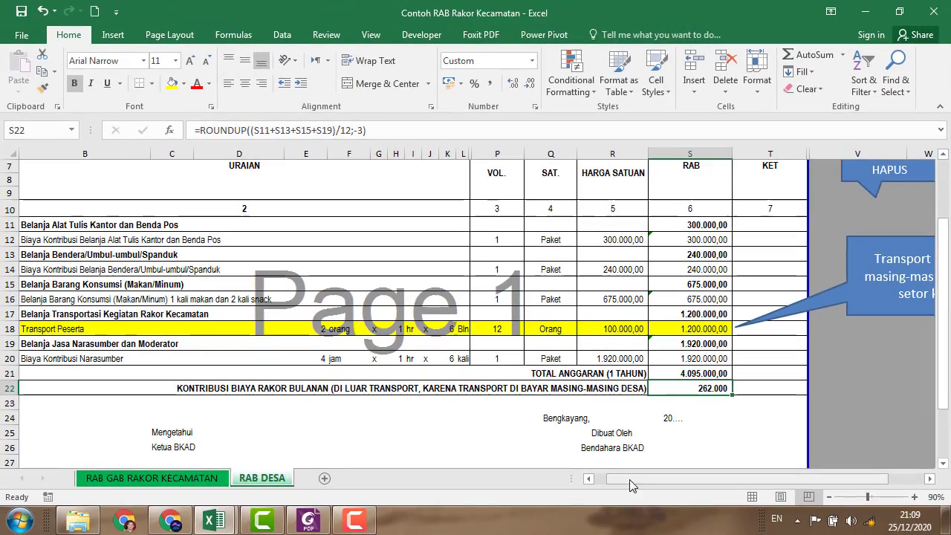
Go through the RAB DESA item descriptions for stationery, banners, food and drink, and Transport Peserta.
{"action": "left_click_drag", "start_coordinate": [444, 446], "coordinate": [411, 452]}
{"action": "left_click", "coordinate": [119, 242]}
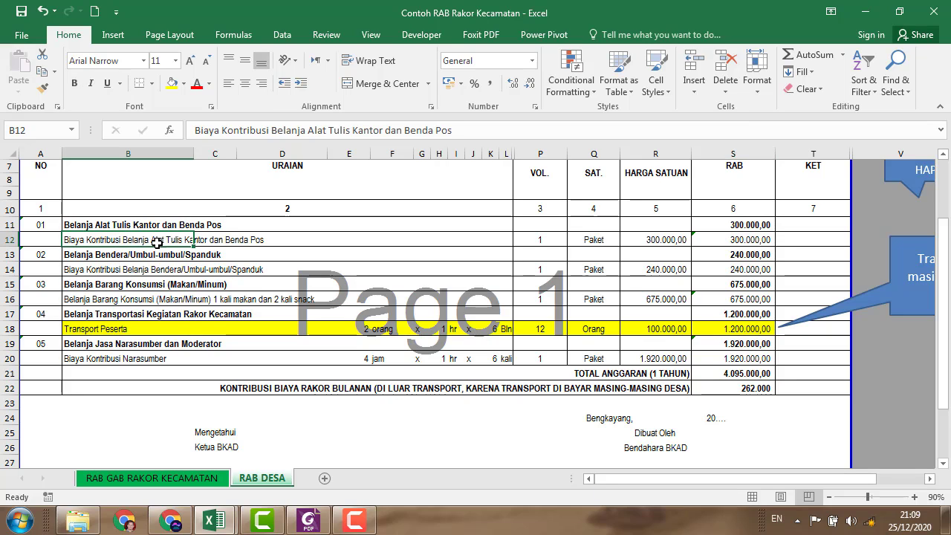
{"action": "left_click", "coordinate": [89, 271]}
{"action": "left_click", "coordinate": [90, 301]}
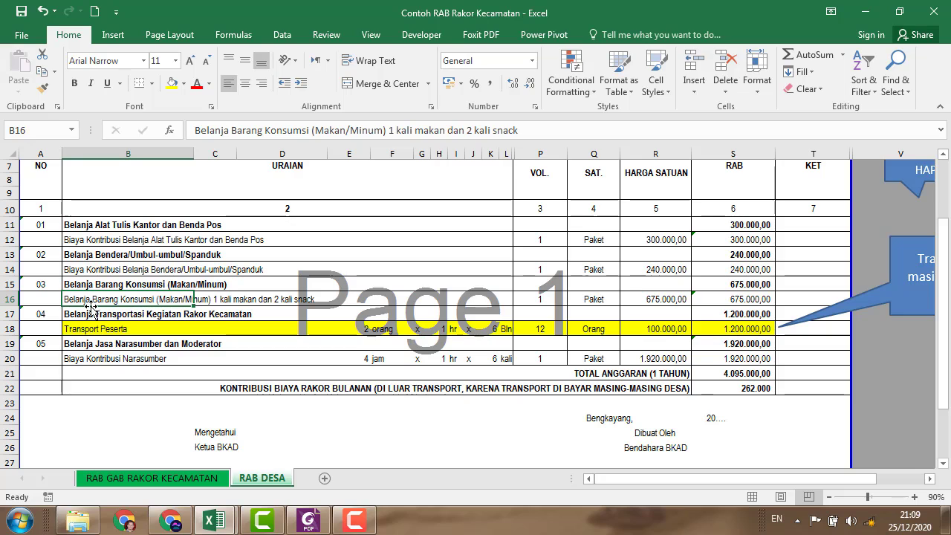
{"action": "left_click", "coordinate": [91, 336]}
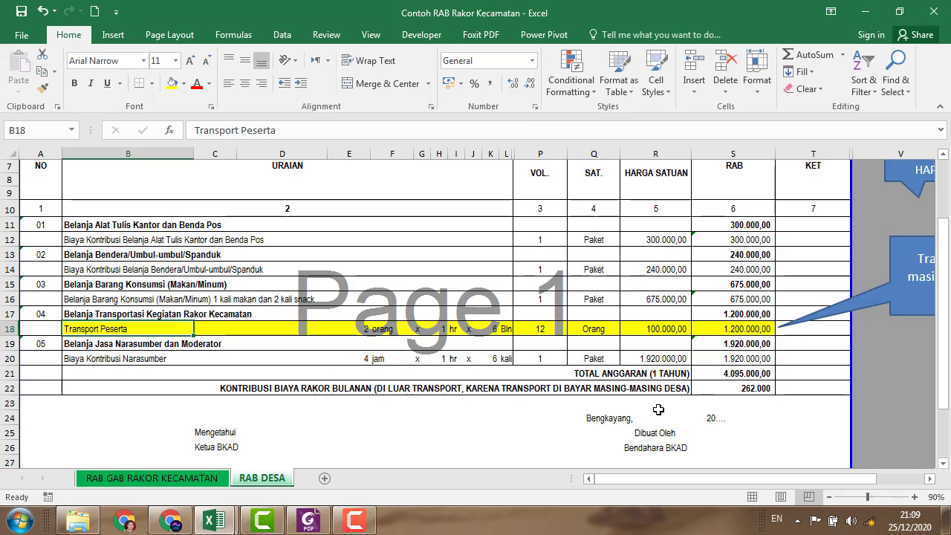
Compare the Transport Peserta unit price and RAB formula with the items included in the monthly contribution formula.
{"action": "left_click", "coordinate": [720, 392]}
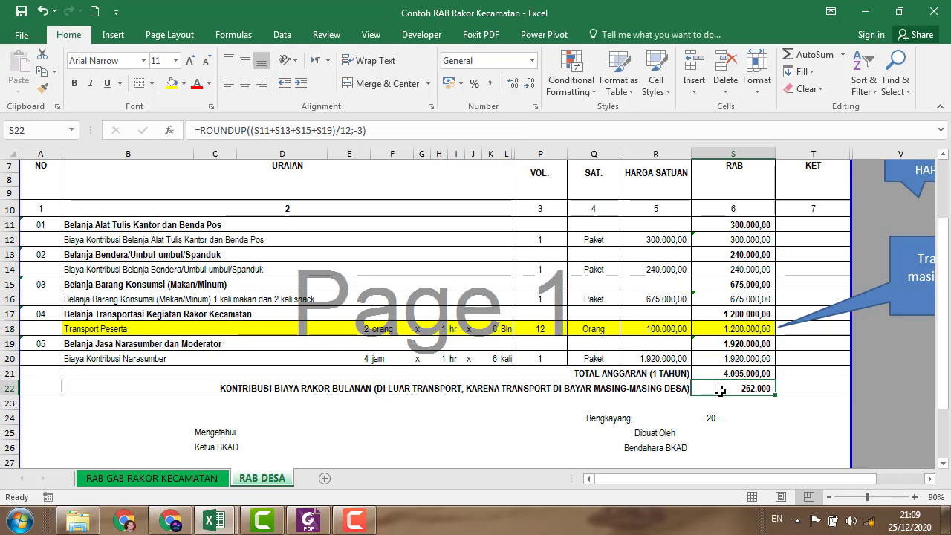
{"action": "left_click", "coordinate": [654, 329]}
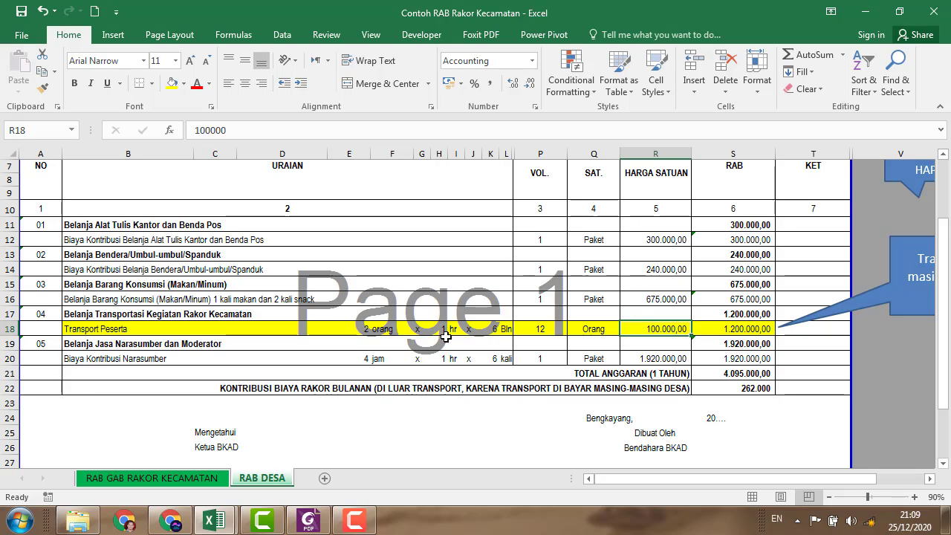
{"action": "left_click", "coordinate": [741, 330]}
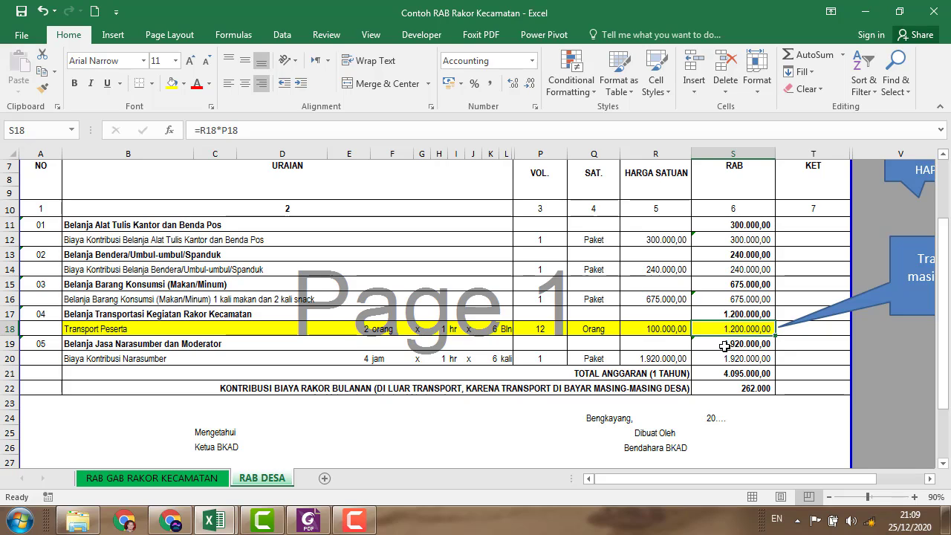
{"action": "left_click", "coordinate": [734, 388]}
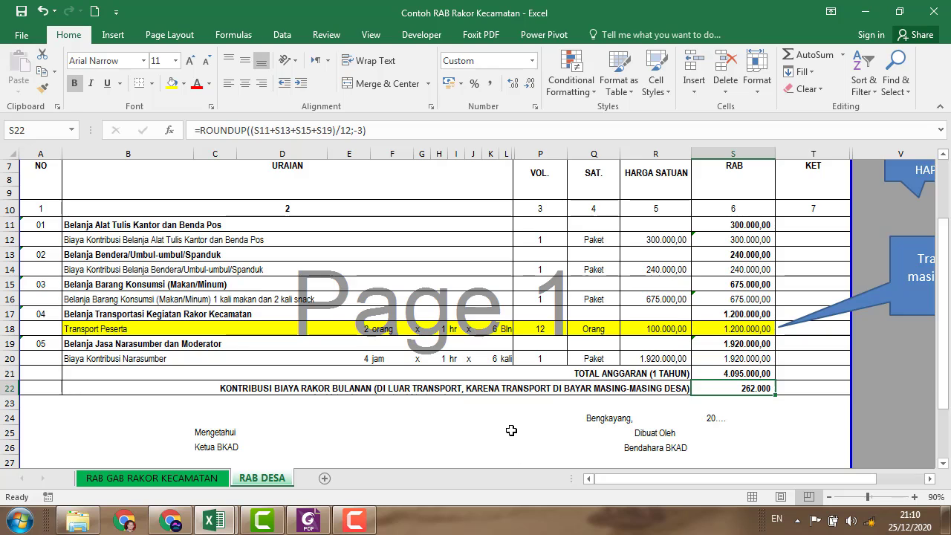
Return to the RAB GAB RAKOR KECAMATAN sheet and recheck the JUMLAH DESA input.
{"action": "scroll", "coordinate": [511, 429], "scroll_direction": "up", "scroll_amount": 2}
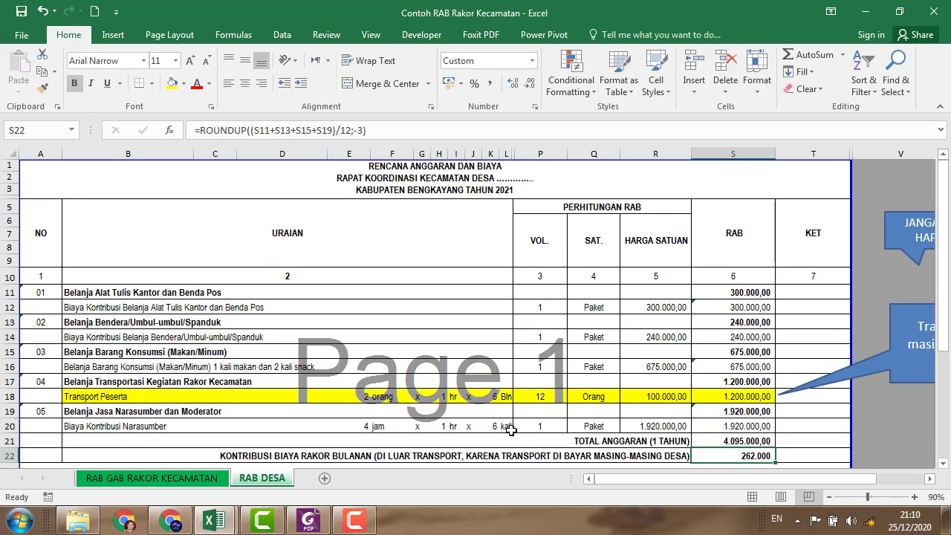
{"action": "left_click", "coordinate": [203, 480]}
{"action": "left_click", "coordinate": [191, 192]}
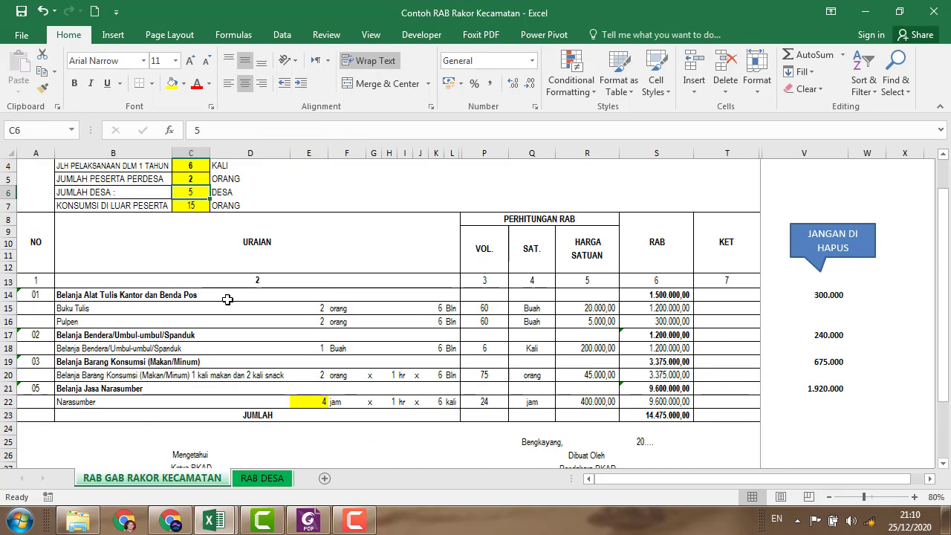
{"action": "scroll", "coordinate": [194, 193], "scroll_direction": "up", "scroll_amount": 1}
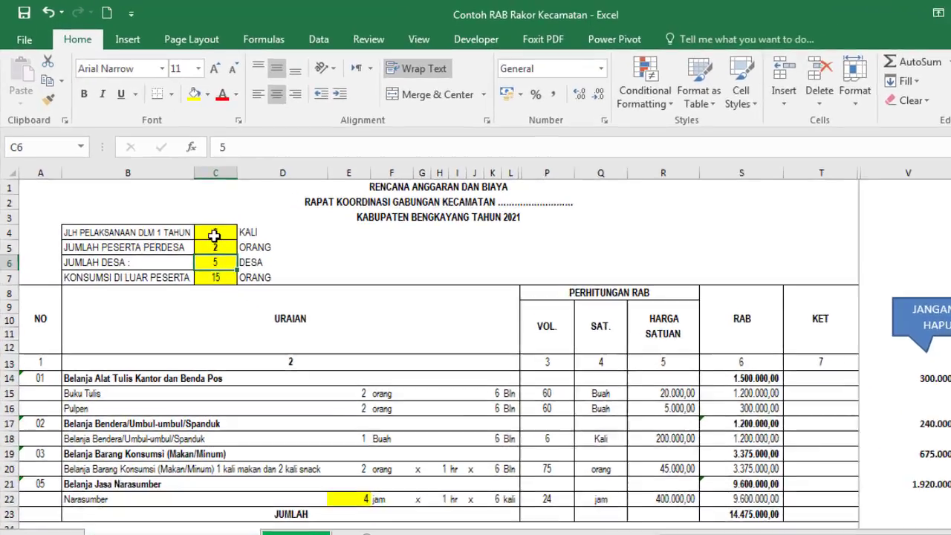
Set JLH PELAKSANAAN DLM 1 TAHUN to 12 and JUMLAH DESA to 10 on the joint sub-district budget sheet.
{"action": "left_click", "coordinate": [191, 206]}
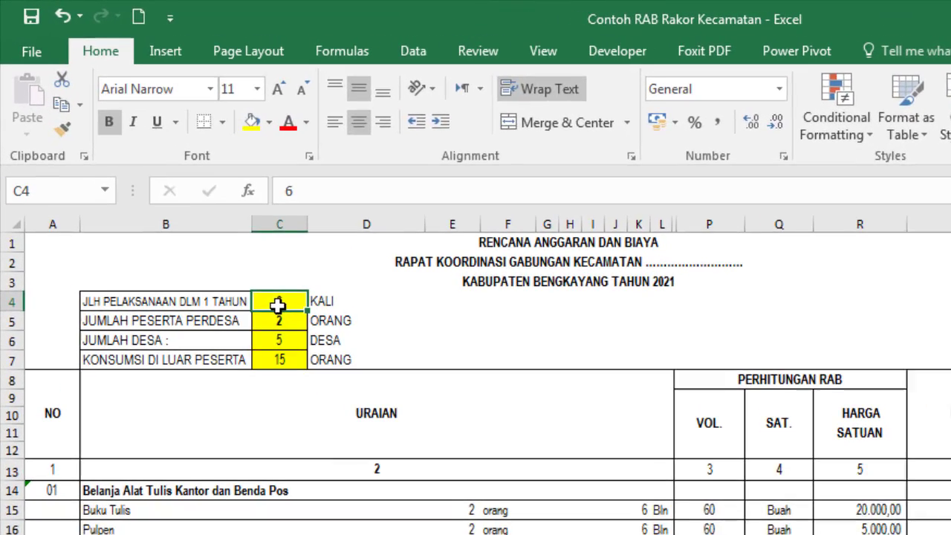
{"action": "type", "text": "12"}
{"action": "left_click", "coordinate": [288, 344]}
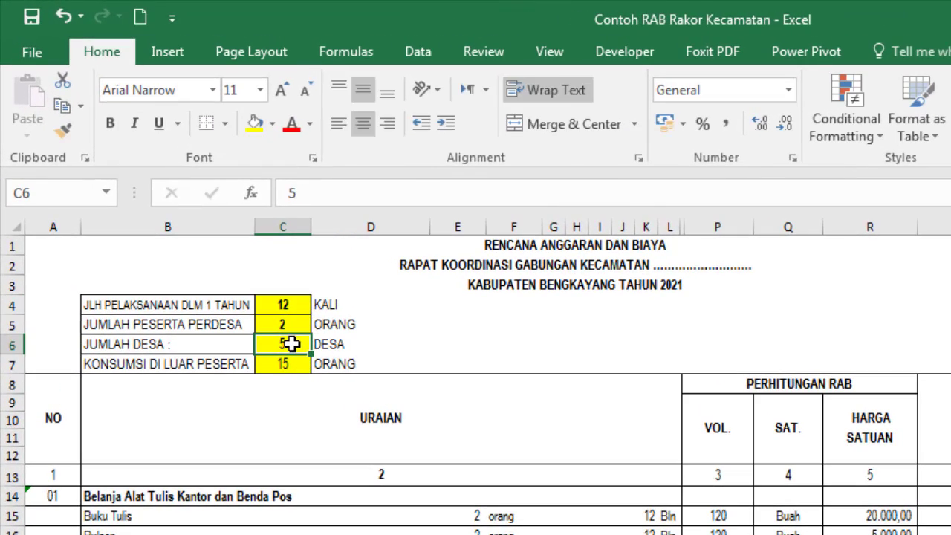
{"action": "type", "text": "10"}
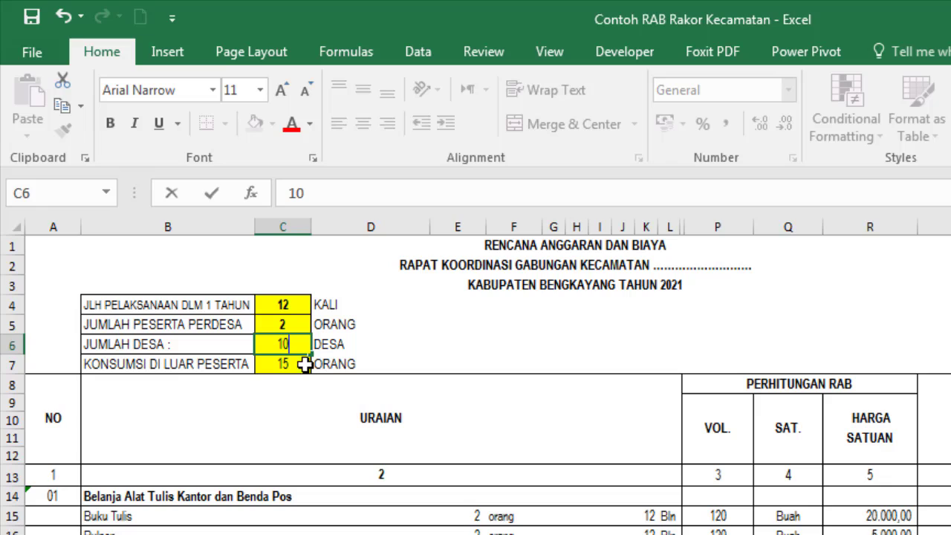
{"action": "left_click", "coordinate": [335, 414]}
Set JUMLAH PESERTA PERDESA to 3 and check the JUMLAH total of the joint budget.
{"action": "left_click", "coordinate": [286, 325]}
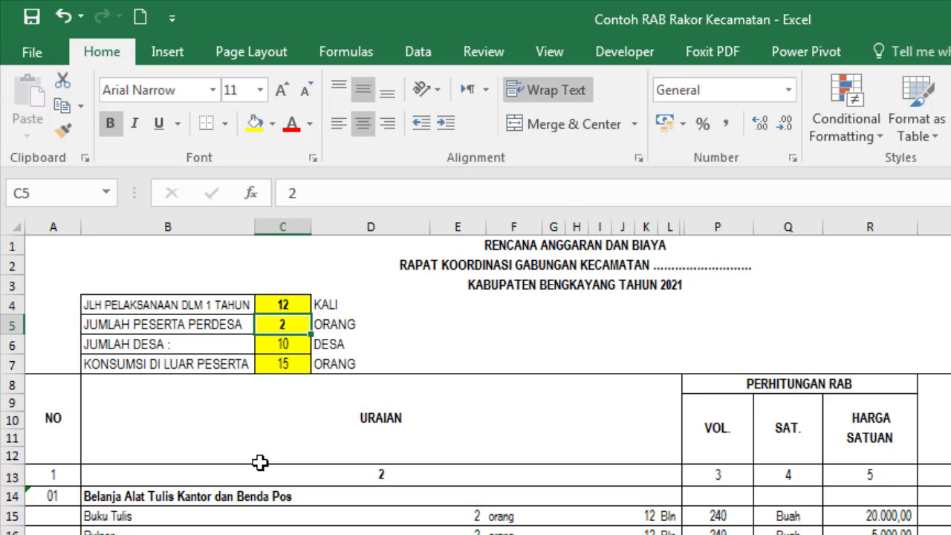
{"action": "type", "text": "3"}
{"action": "left_click", "coordinate": [386, 346]}
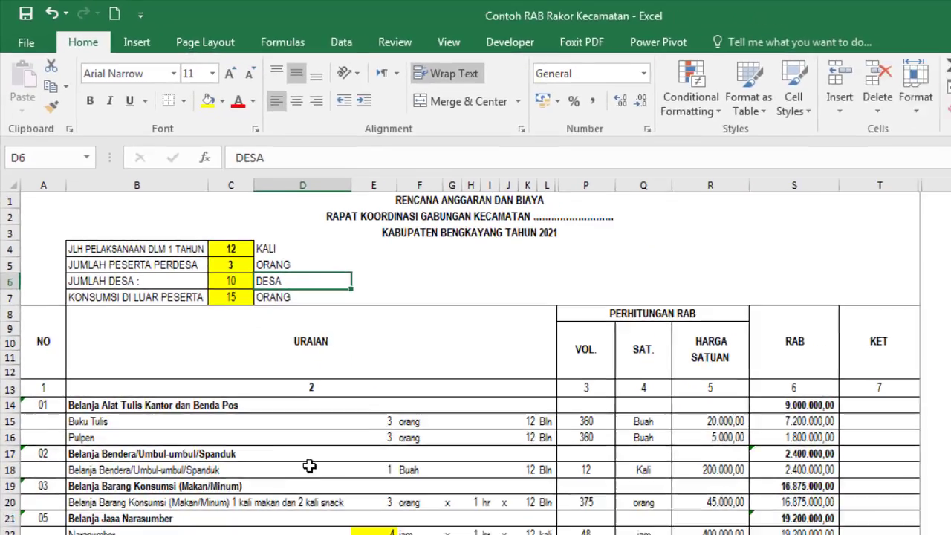
{"action": "scroll", "coordinate": [256, 385], "scroll_direction": "down", "scroll_amount": 1}
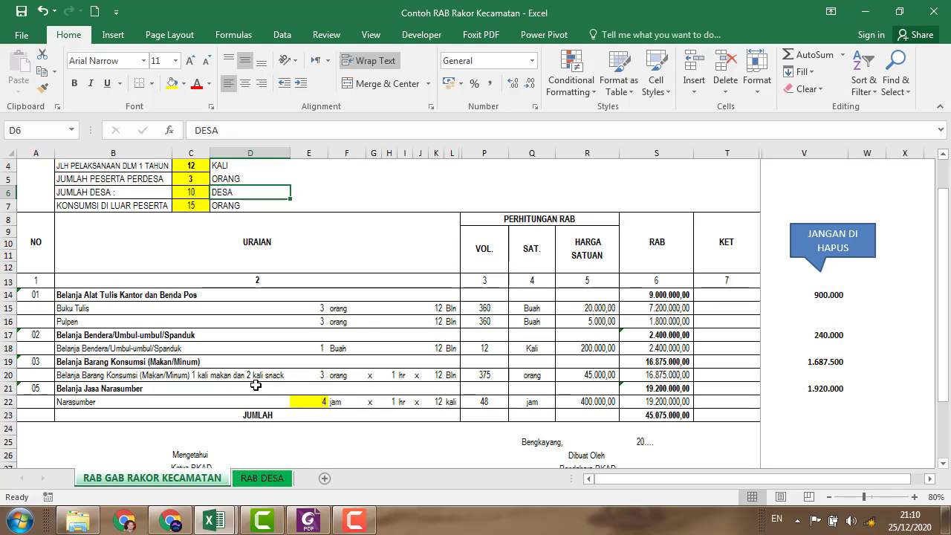
{"action": "left_click", "coordinate": [651, 415]}
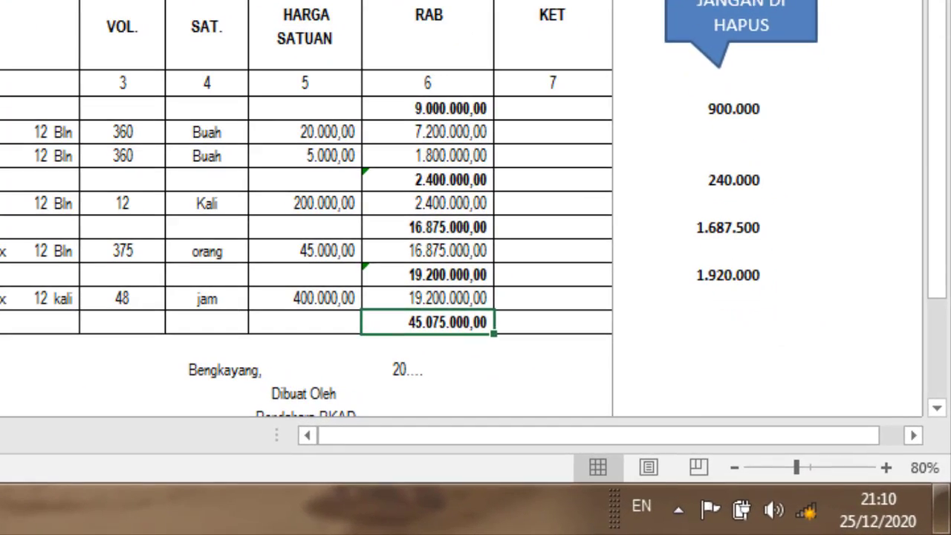
Check the annual total, monthly contribution and Transport Peserta amount on the RAB DESA sheet.
{"action": "left_click", "coordinate": [262, 479]}
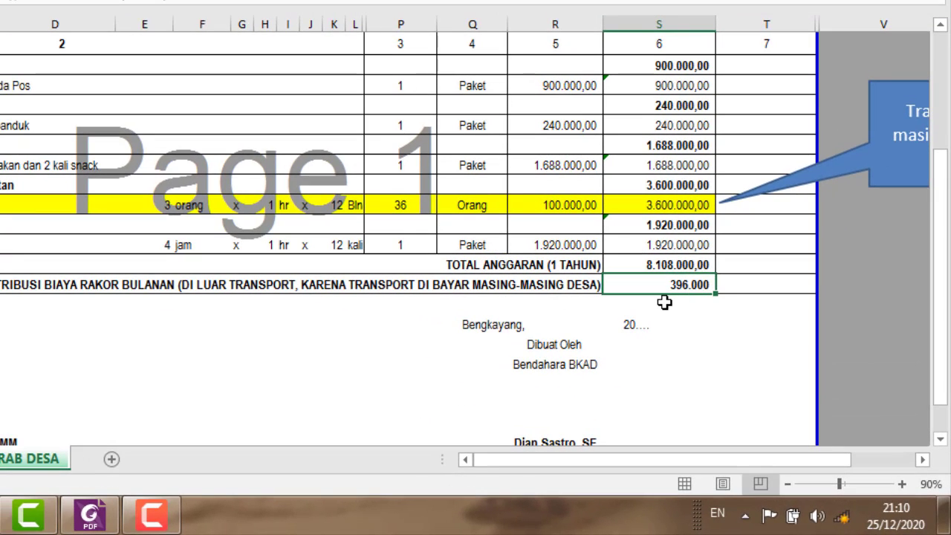
{"action": "left_click", "coordinate": [656, 266]}
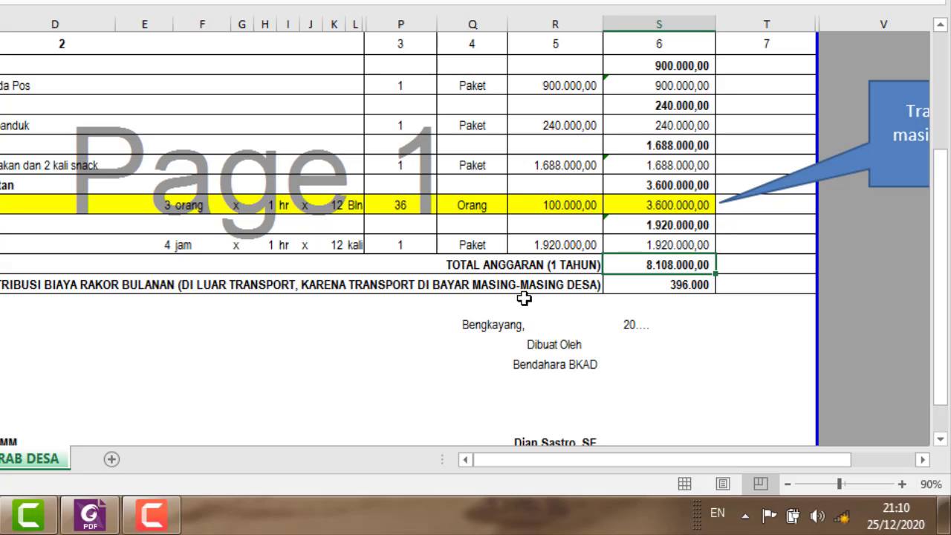
{"action": "left_click", "coordinate": [664, 283]}
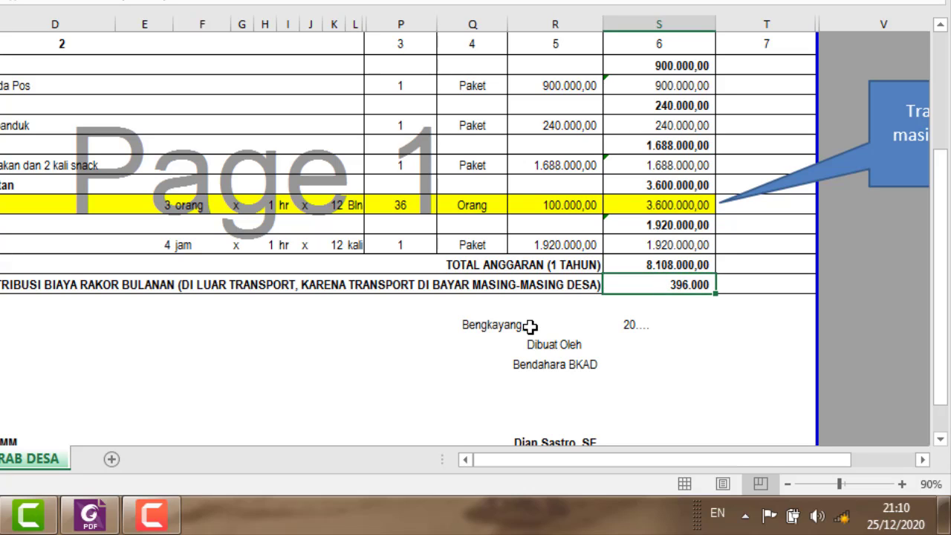
{"action": "left_click", "coordinate": [641, 208]}
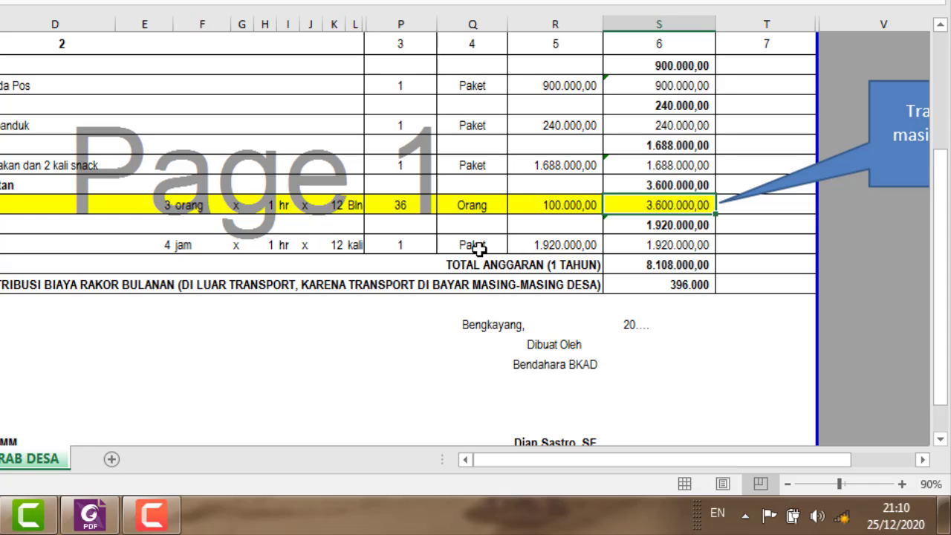
Return to the RAB GAB RAKOR KECAMATAN sheet and set JUMLAH PESERTA PERDESA to 2.
{"action": "left_click", "coordinate": [2, 459]}
{"action": "scroll", "coordinate": [297, 283], "scroll_direction": "up", "scroll_amount": 1}
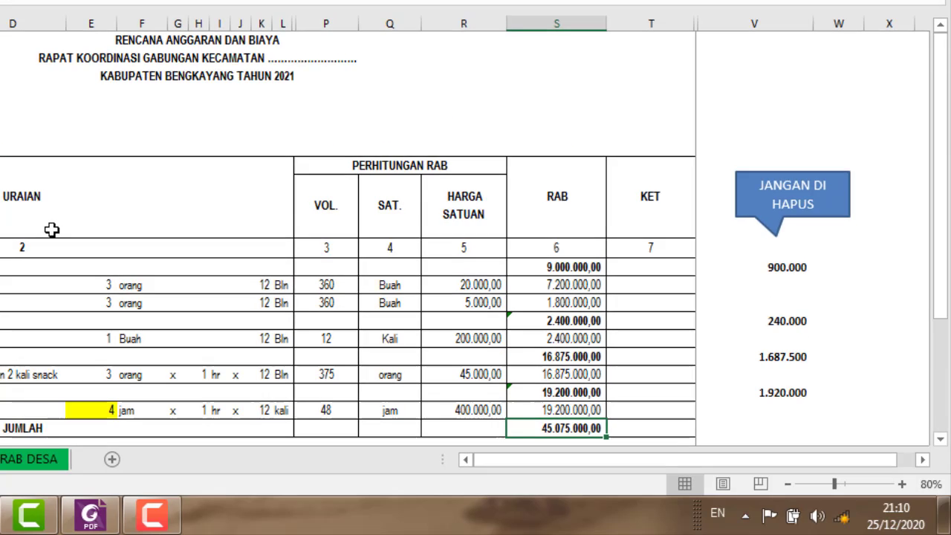
{"action": "left_click", "coordinate": [74, 171]}
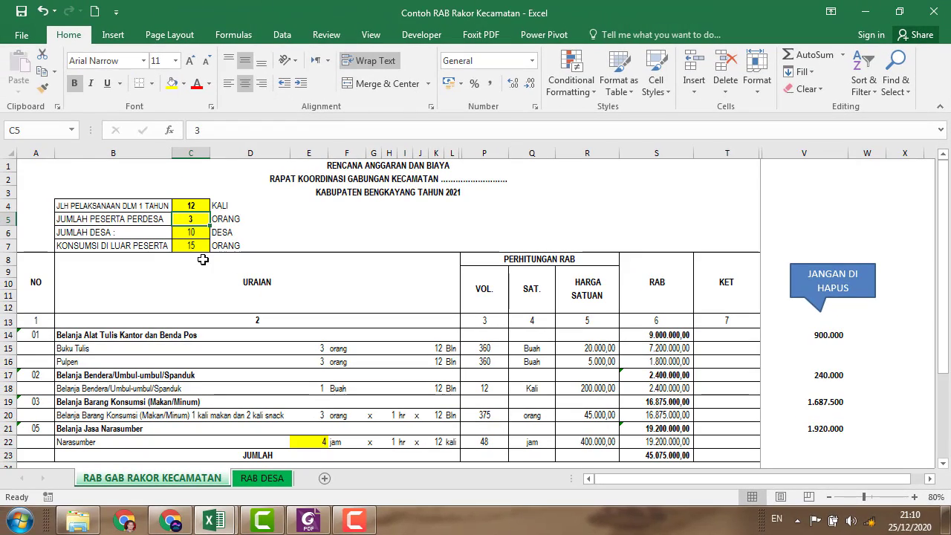
{"action": "type", "text": "2"}
{"action": "left_click", "coordinate": [292, 235]}
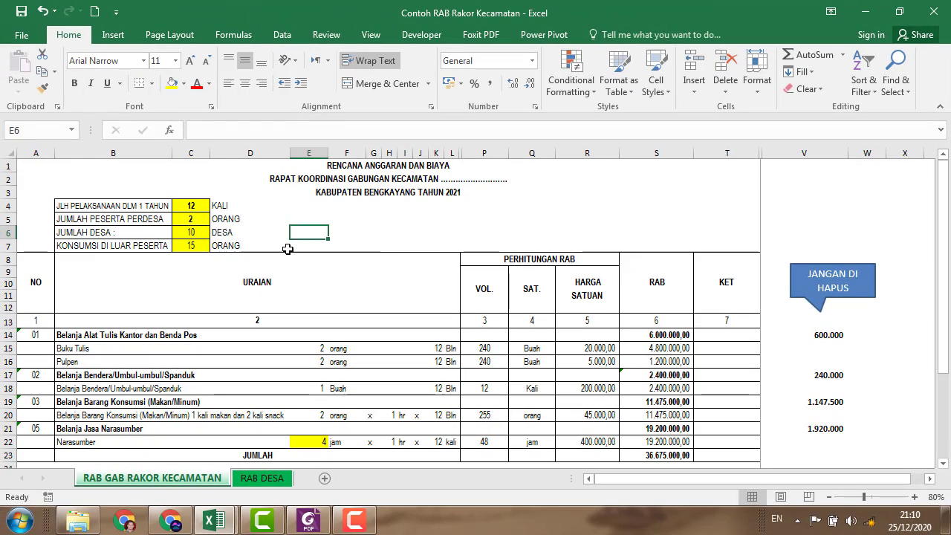
Review the recalculated joint budget, then the RAB DESA item rows and the TOTAL ANGGARAN formula.
{"action": "scroll", "coordinate": [410, 408], "scroll_direction": "down", "scroll_amount": 3}
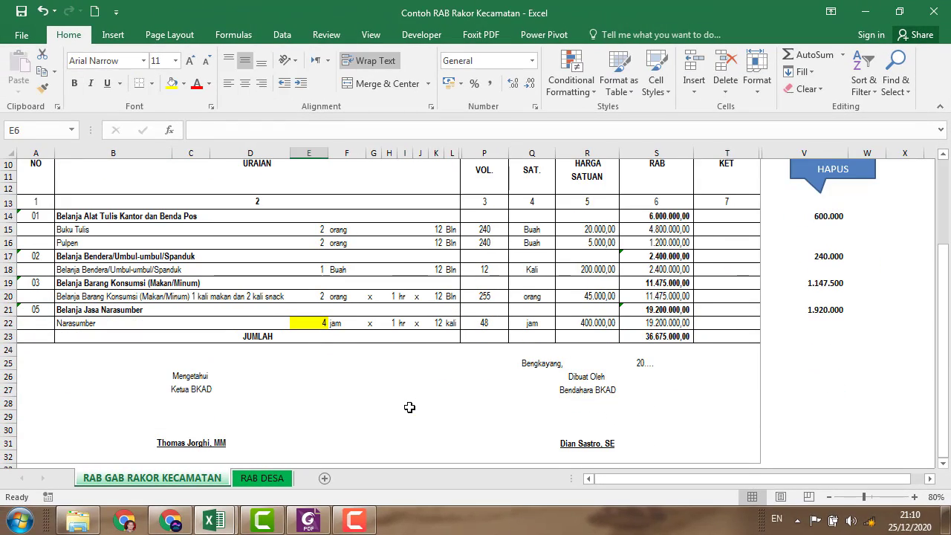
{"action": "left_click", "coordinate": [263, 478]}
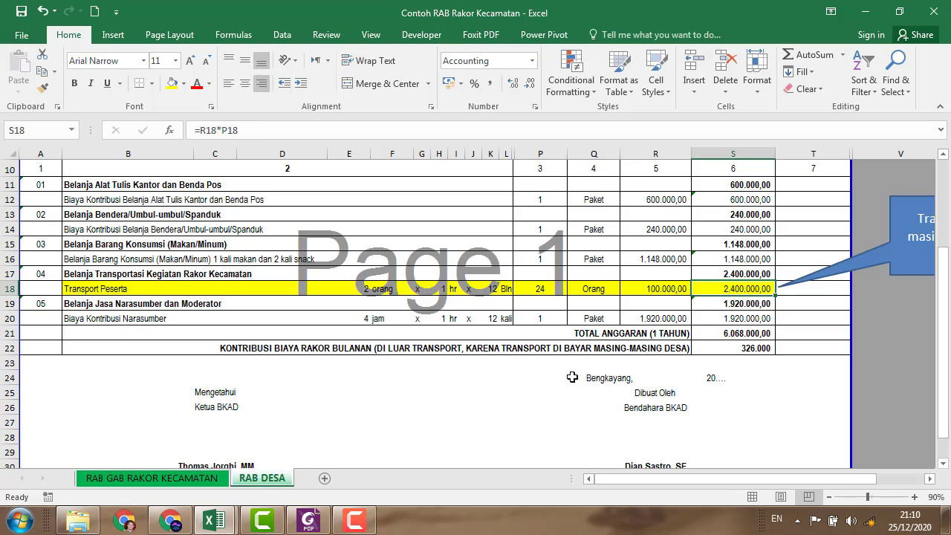
{"action": "left_click", "coordinate": [754, 334]}
{"action": "scroll", "coordinate": [388, 383], "scroll_direction": "up", "scroll_amount": 3}
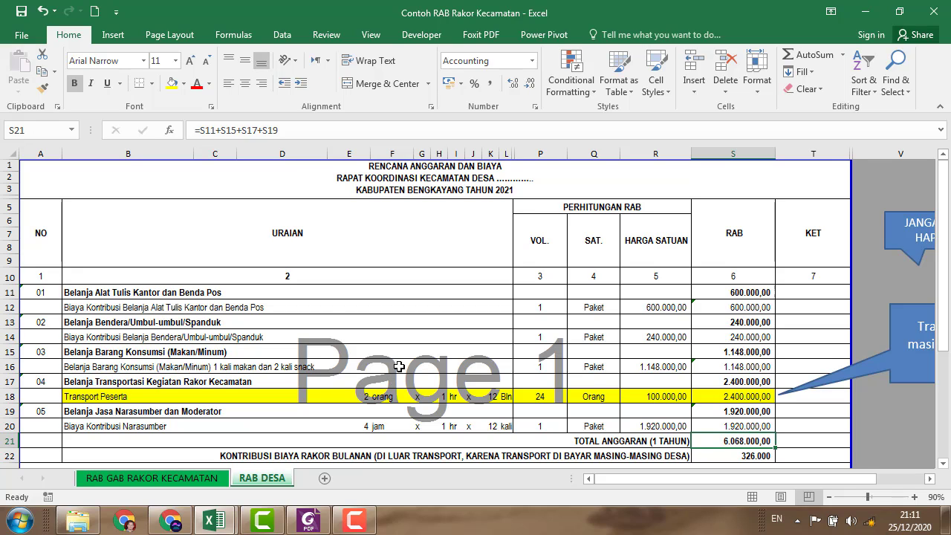
{"action": "scroll", "coordinate": [399, 366], "scroll_direction": "down", "scroll_amount": 1}
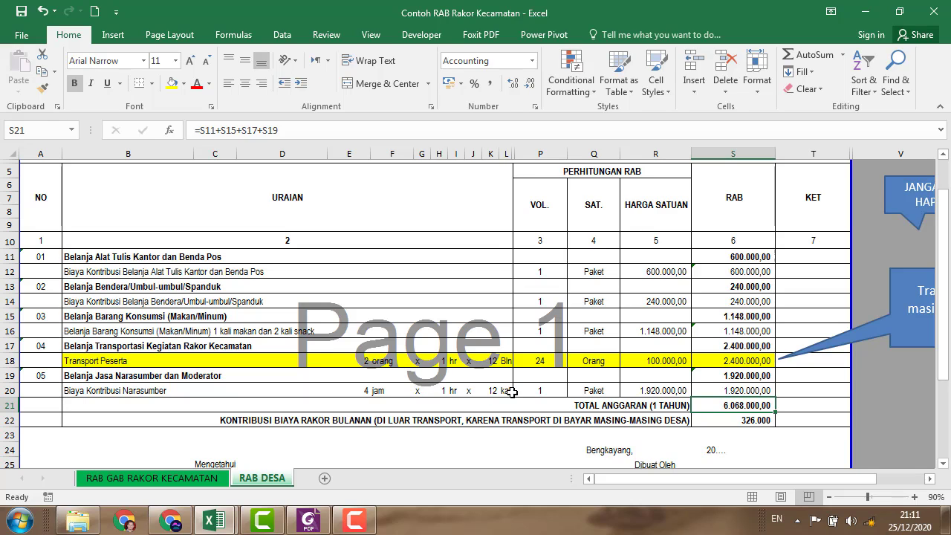
{"action": "key", "text": "Down"}
Compare the volume and unit entries of the Biaya Kontribusi Narasumber and Transport Peserta rows.
{"action": "left_click", "coordinate": [584, 390]}
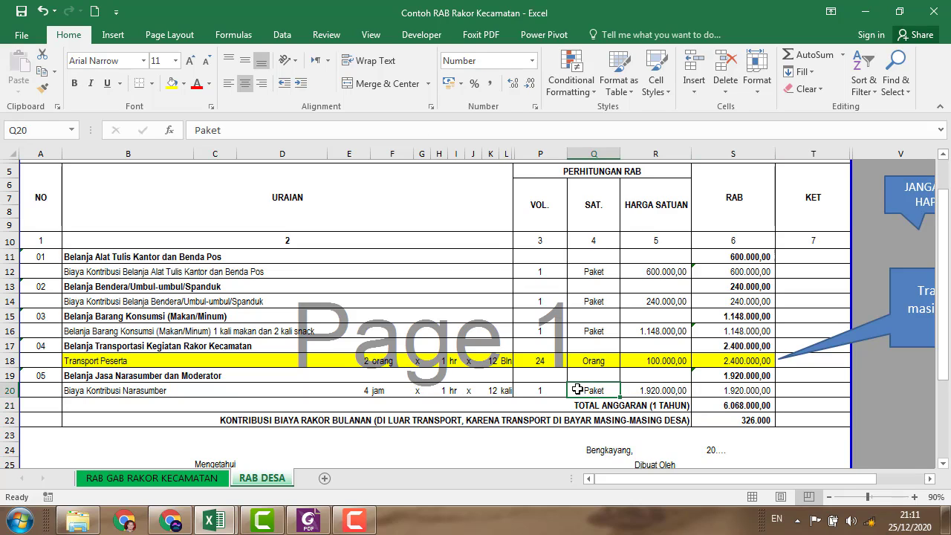
{"action": "left_click", "coordinate": [543, 391]}
{"action": "left_click", "coordinate": [543, 363]}
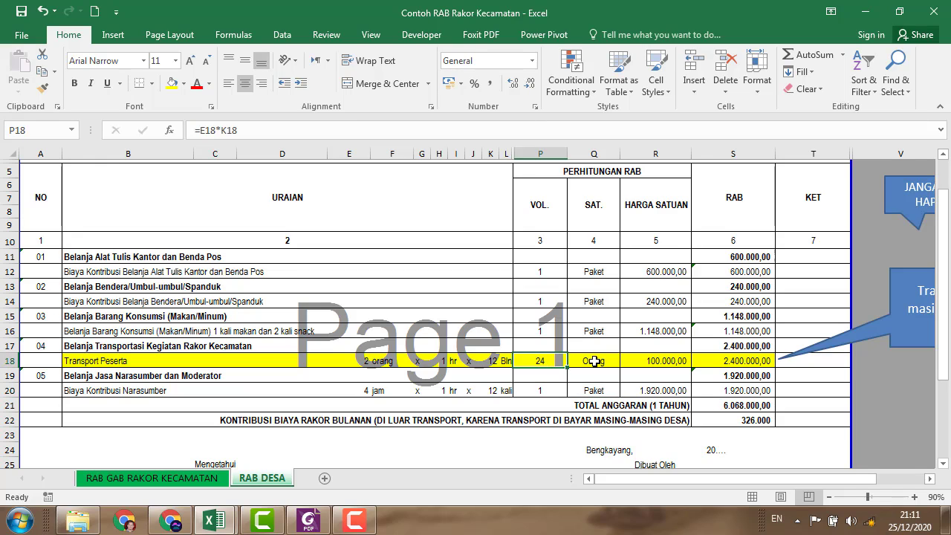
{"action": "left_click", "coordinate": [594, 360]}
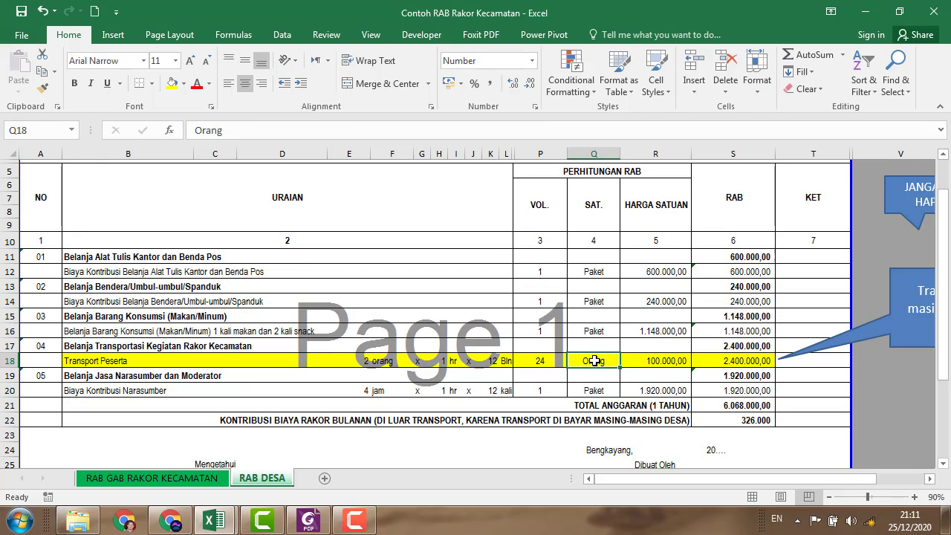